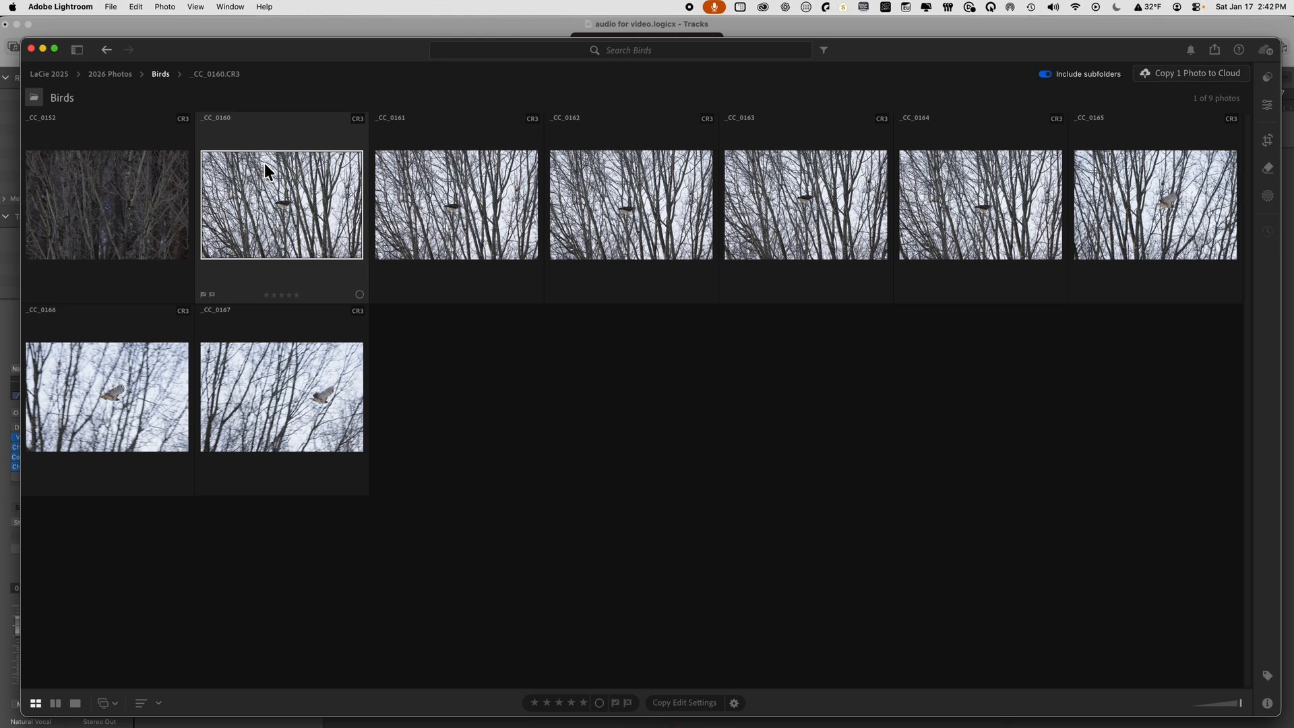
Step: Reveal the raw photo _CC_0160.CR3 from the Birds folder in Finder
right_click(307, 183)
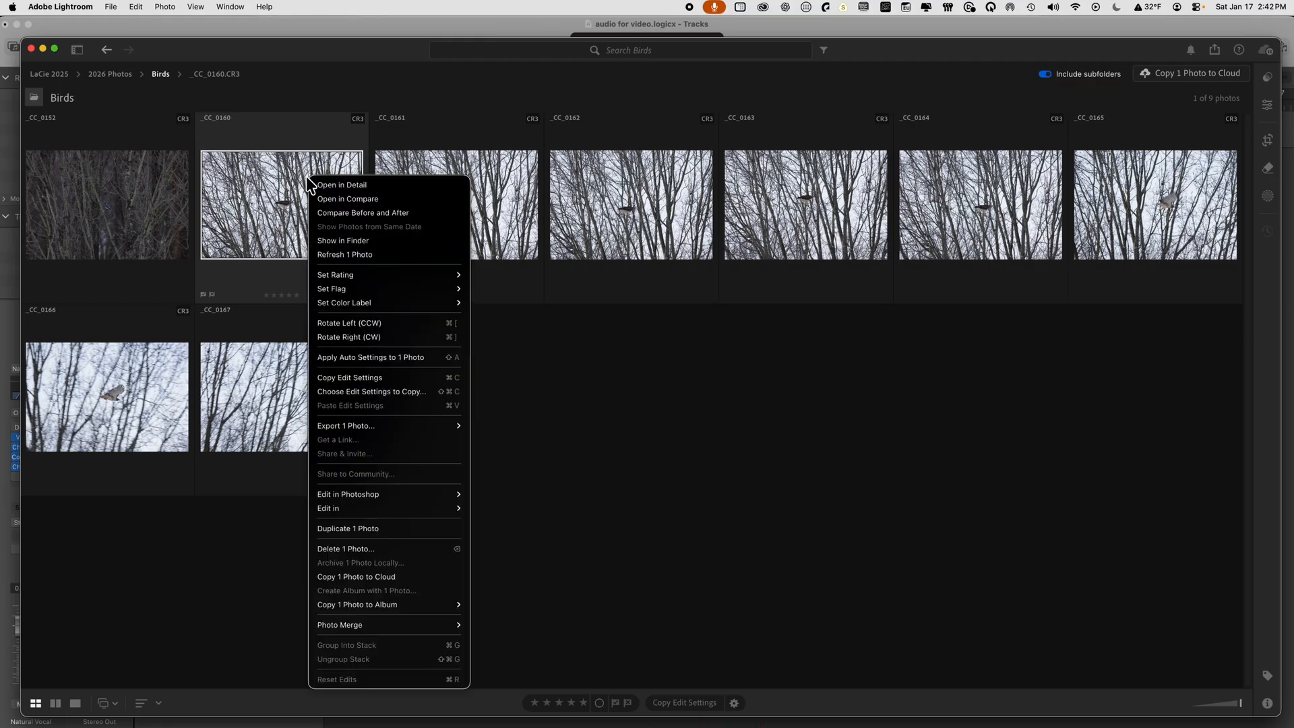
left_click(411, 238)
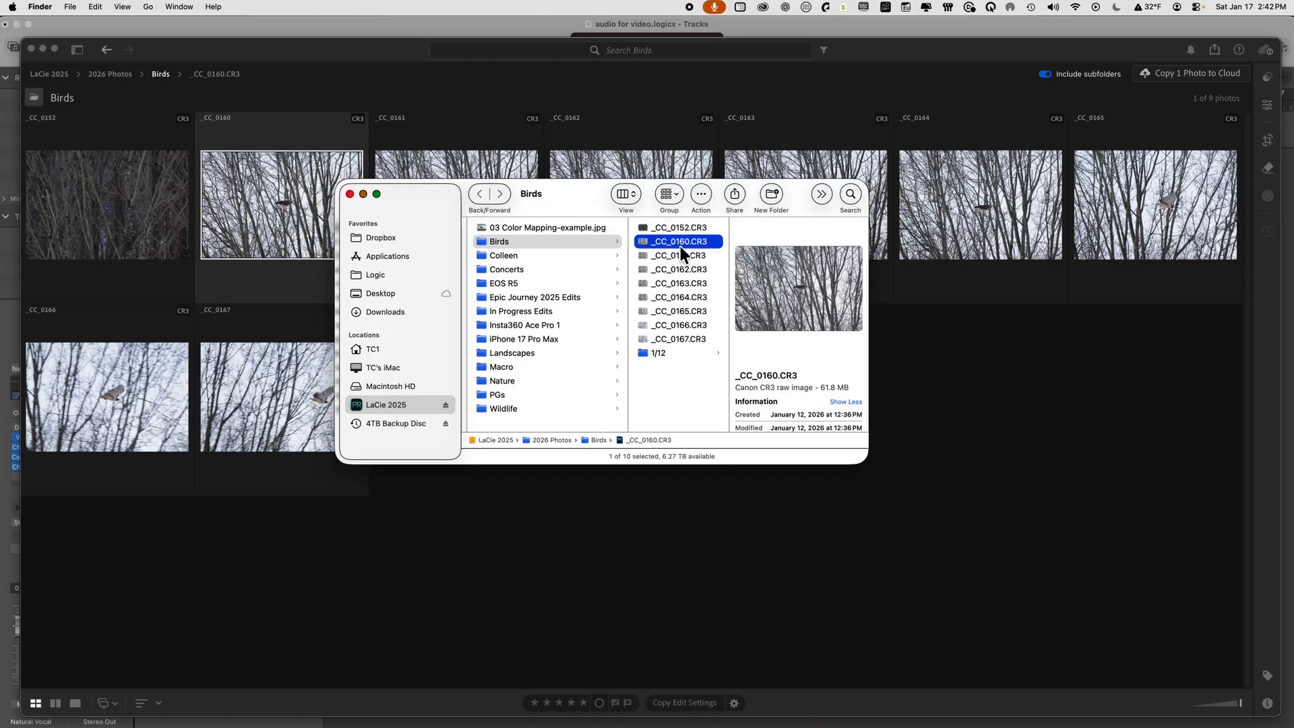
left_click(566, 620)
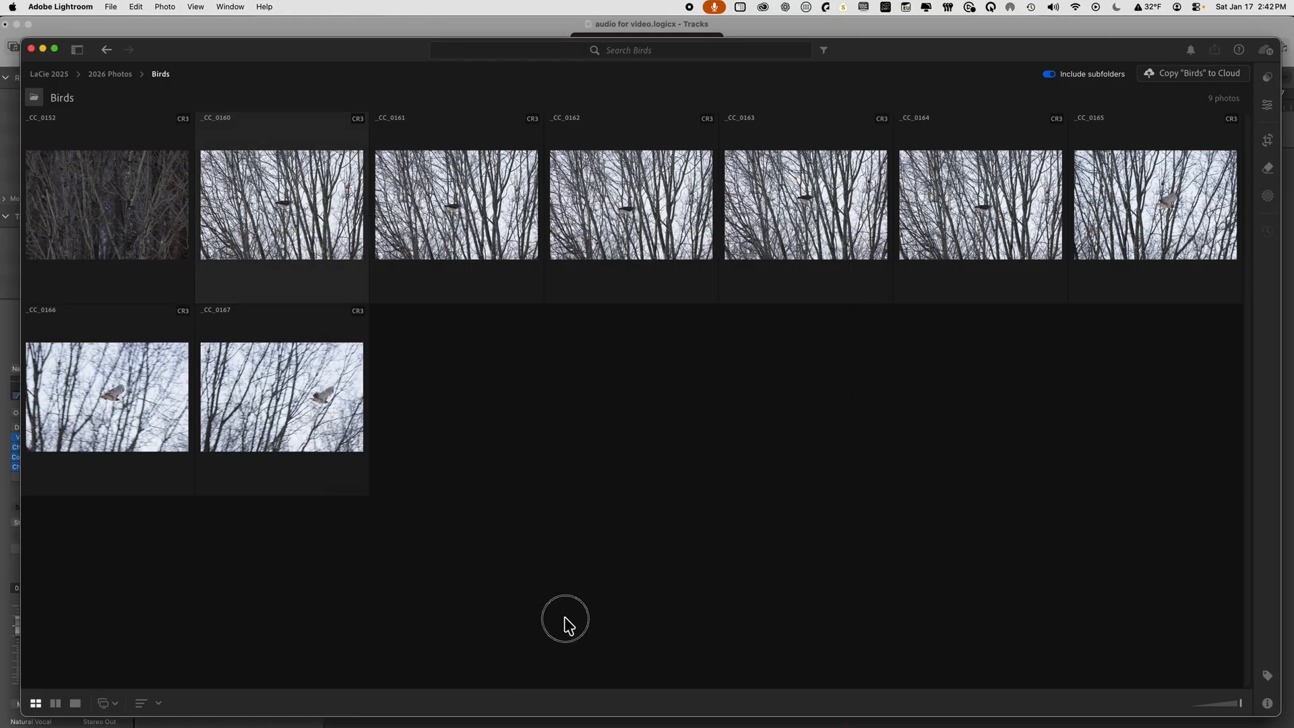
Step: Clear the Lightroom and Logic windows from the desktop and open _CC_0160.CR3 from Finder in Photoshop's Camera Raw
left_click(30, 49)
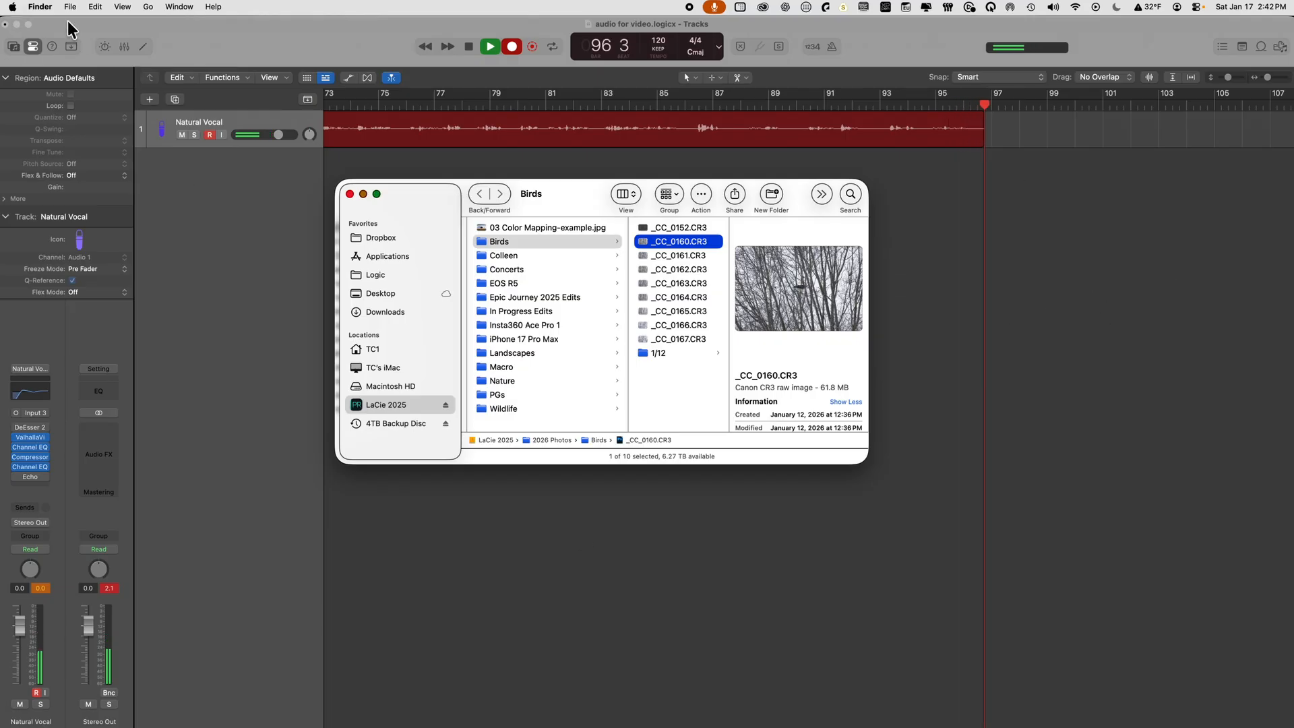
left_click(16, 25)
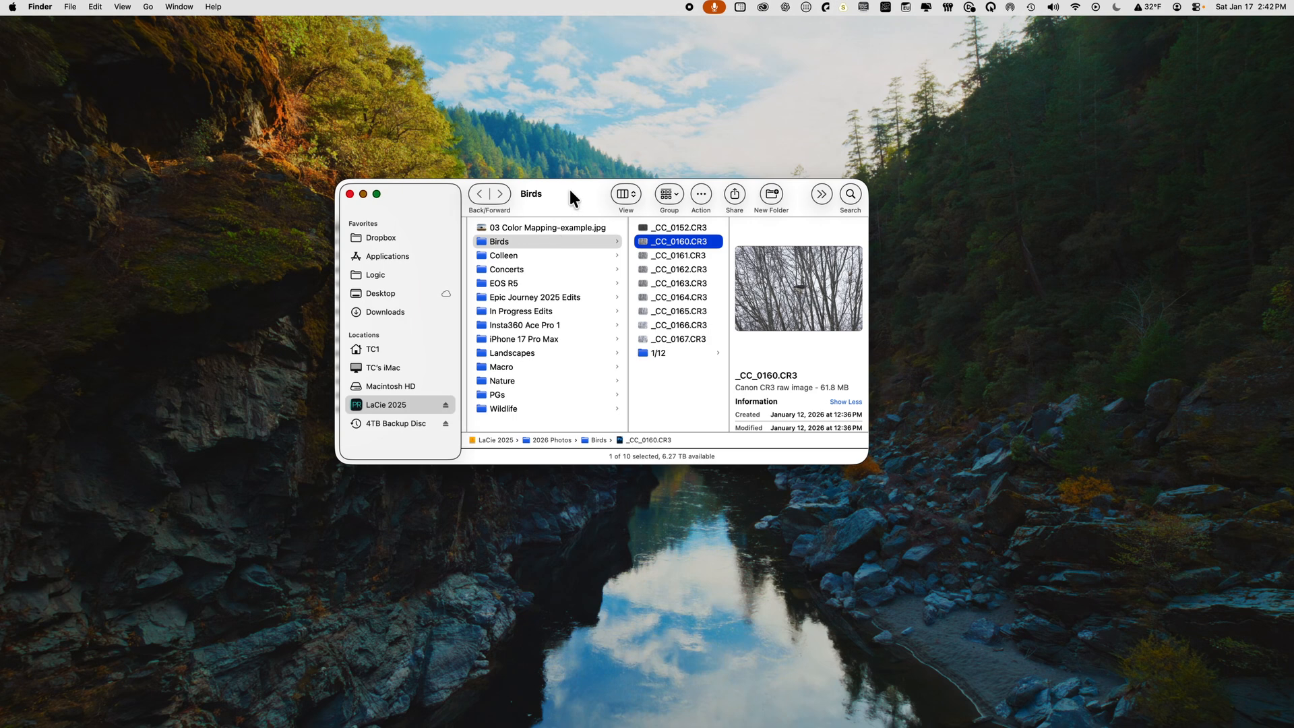
left_click_drag(569, 188, 628, 170)
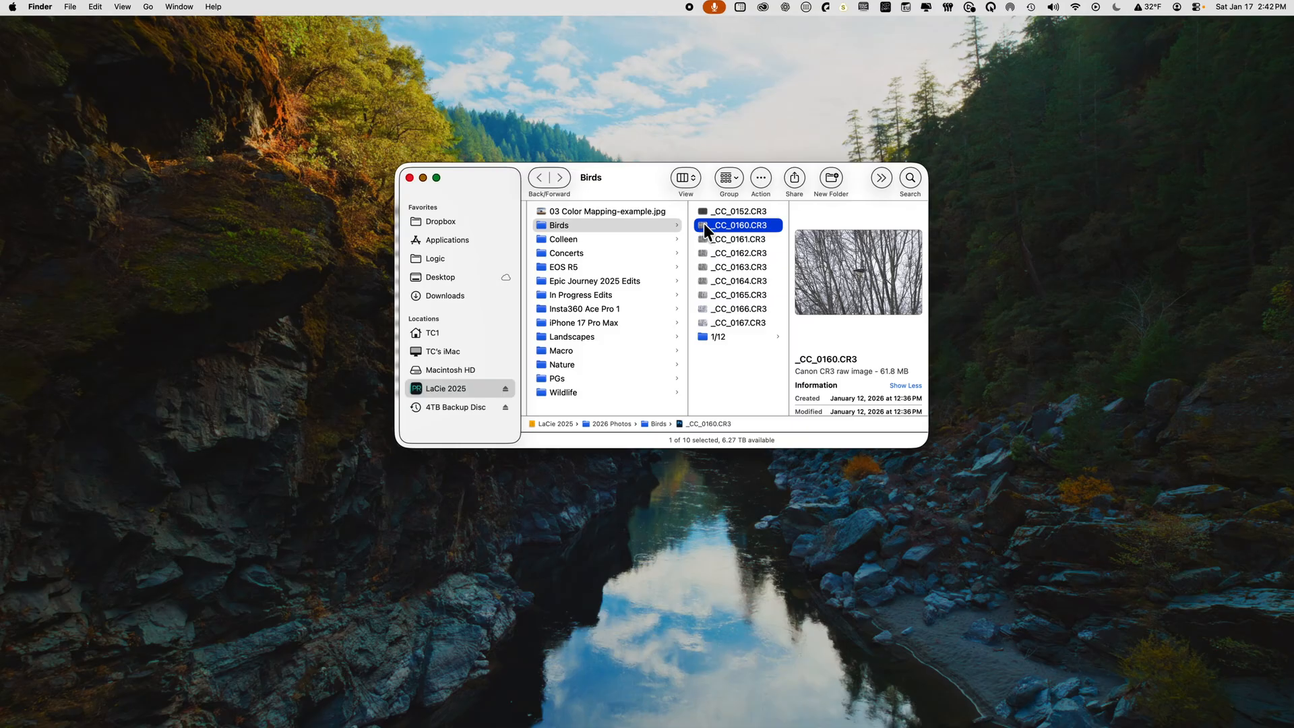
left_click_drag(704, 229, 541, 713)
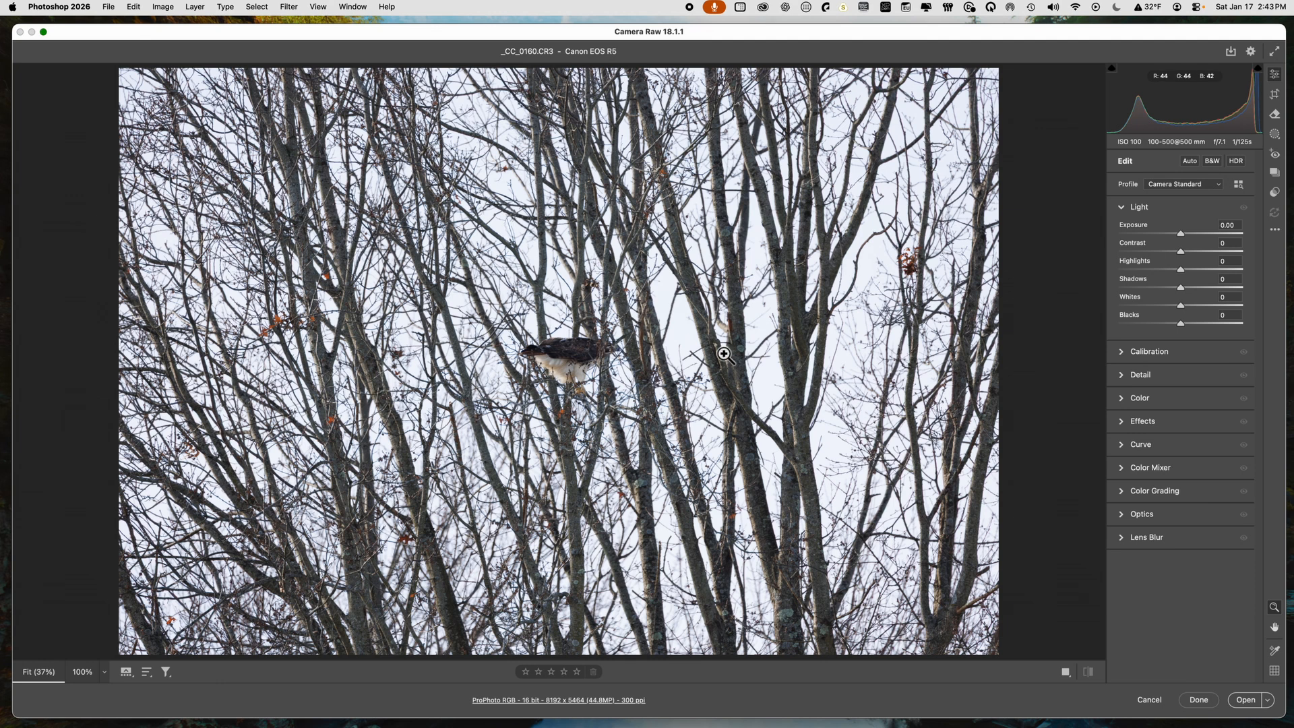
Step: Inspect the hawk up close for noise, and apply Denoise to the photo with an amount of 50
left_click_drag(591, 356, 757, 359)
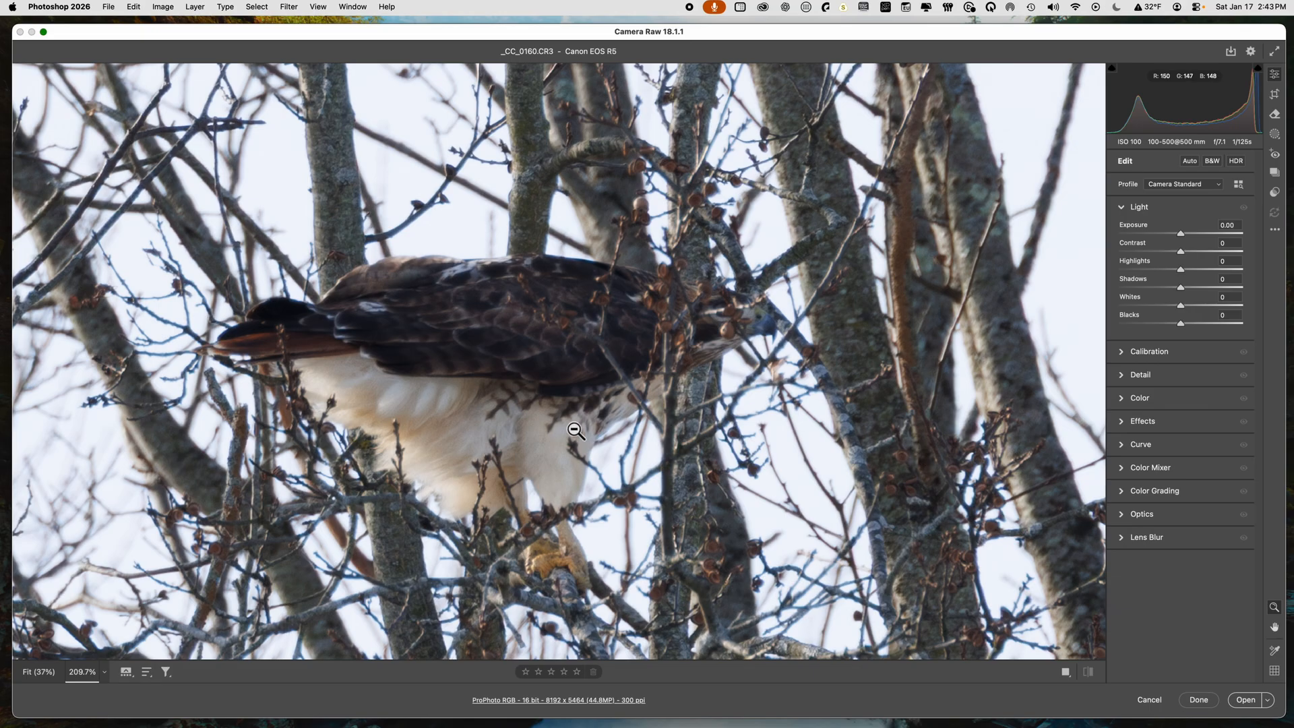
left_click_drag(545, 345, 546, 345)
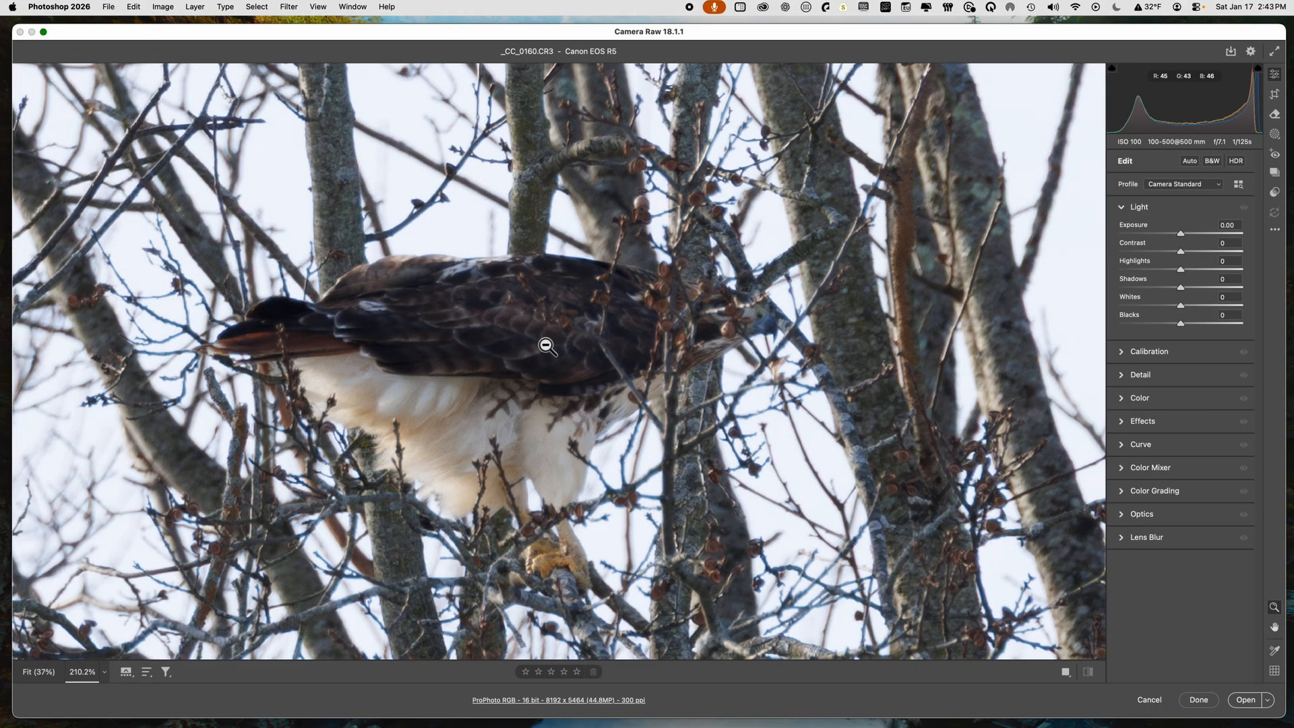
left_click(546, 345)
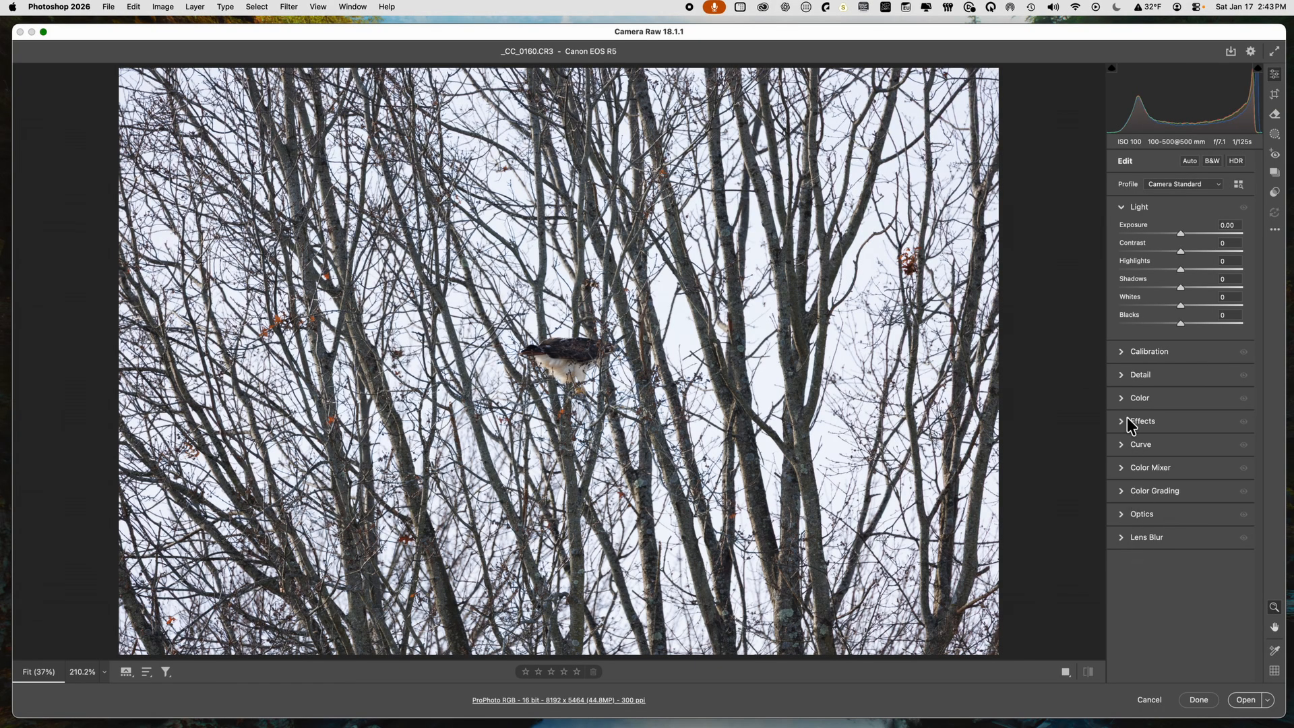
left_click(1122, 376)
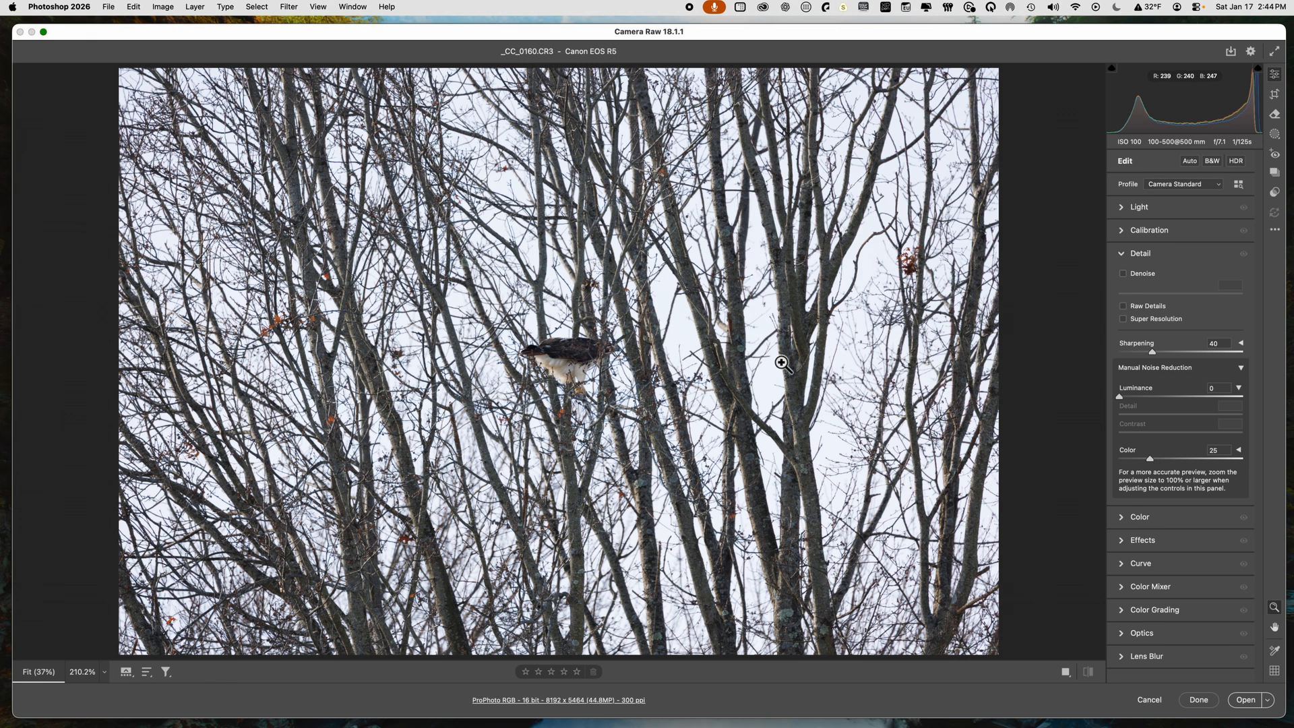
left_click(1122, 274)
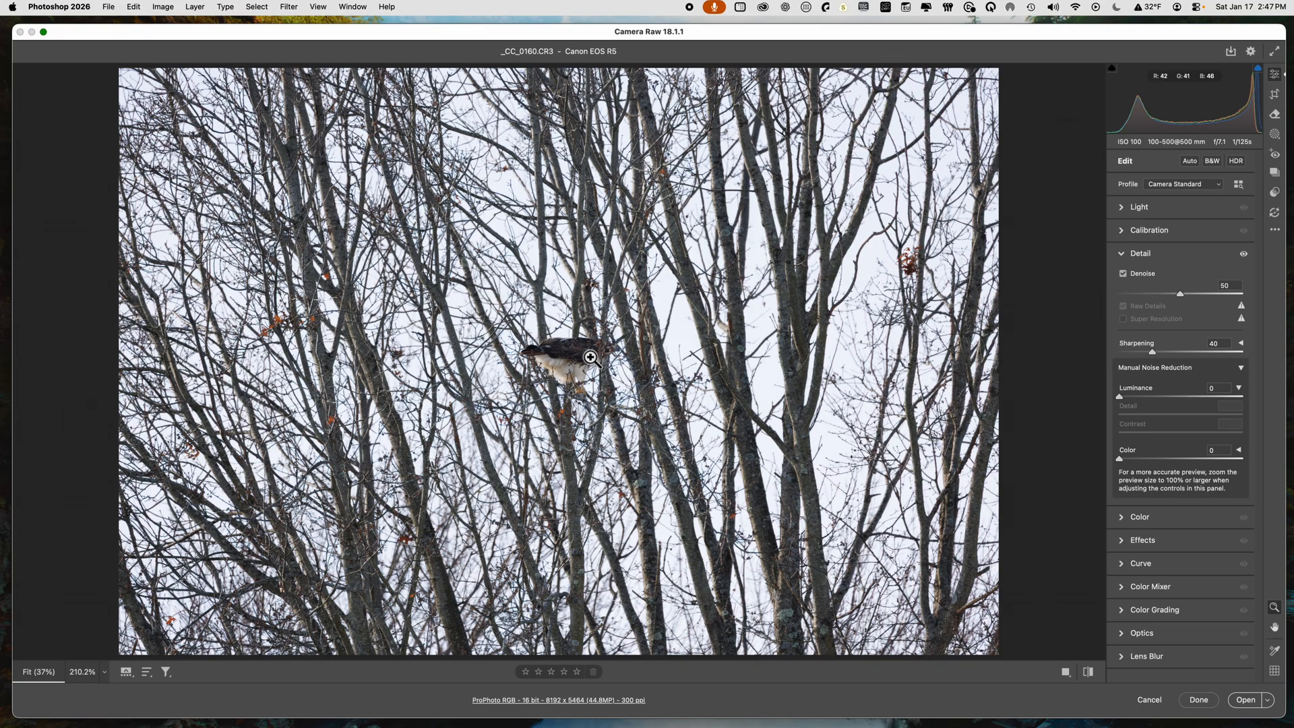
left_click(1186, 254)
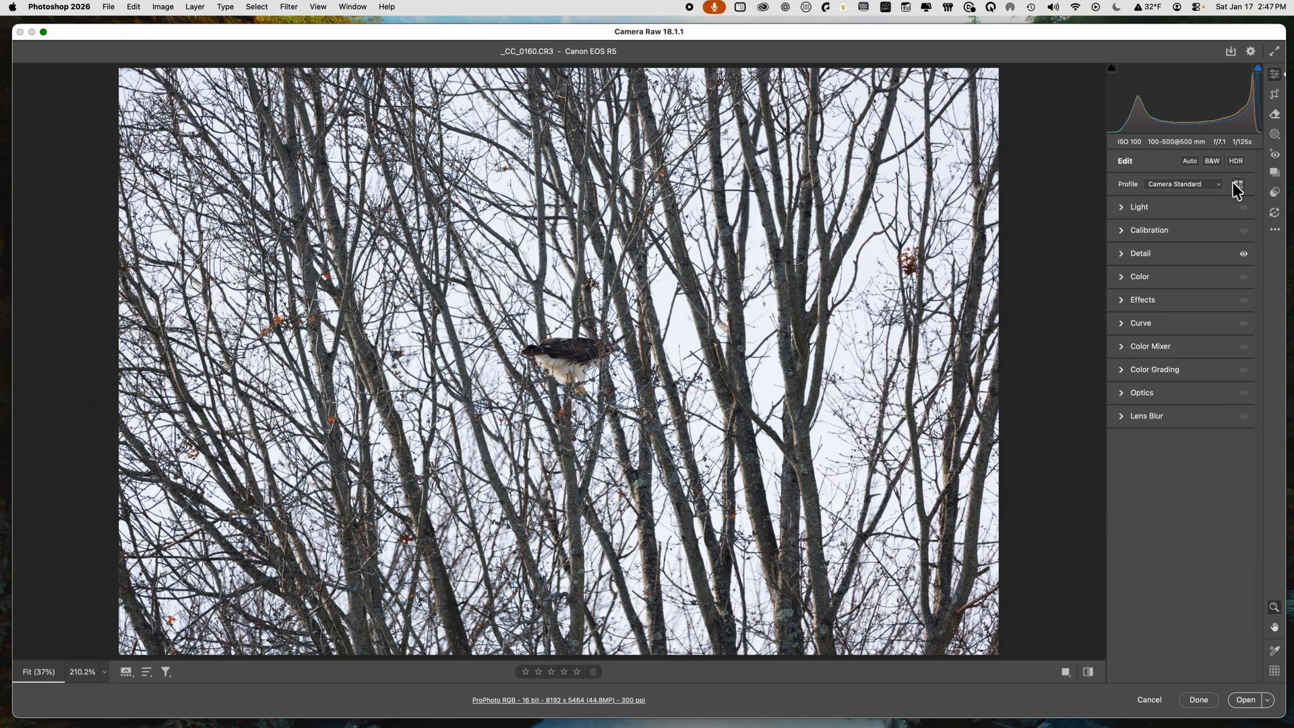
Step: Apply the automatic adjustments, and set Highlights to -100 and Shadows to +100
left_click(1195, 164)
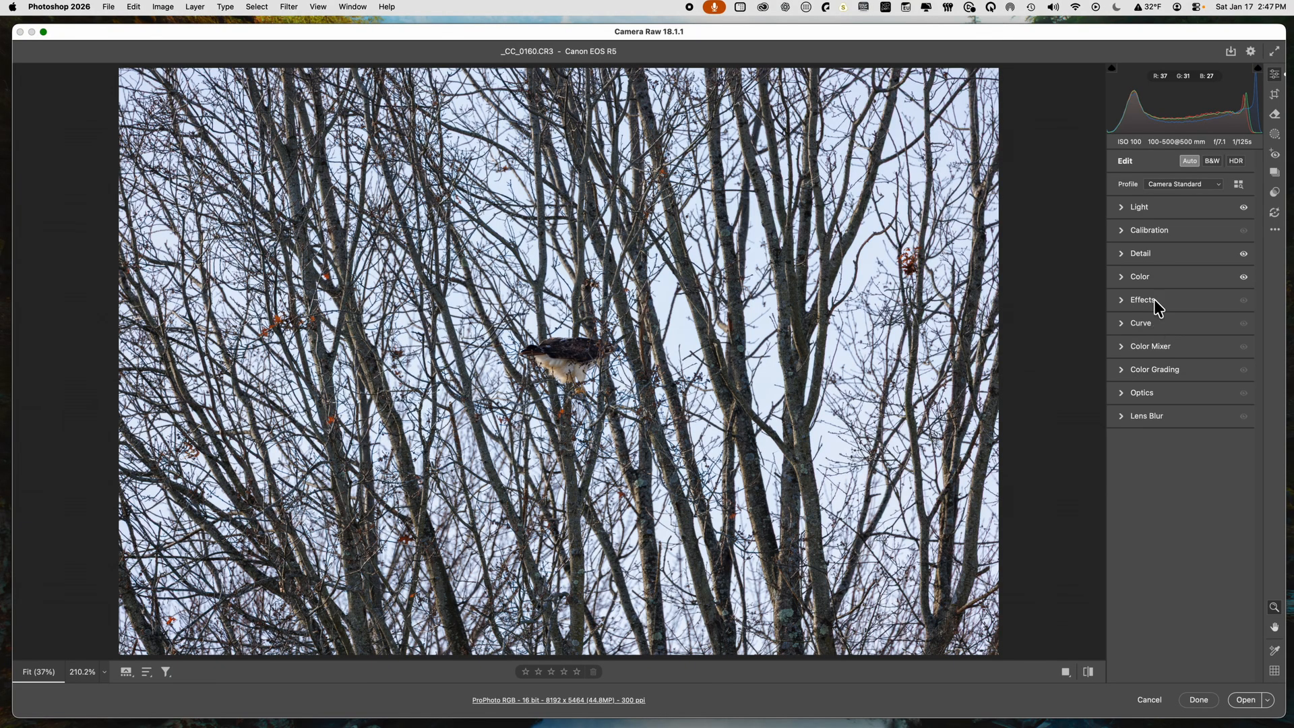
left_click(1122, 207)
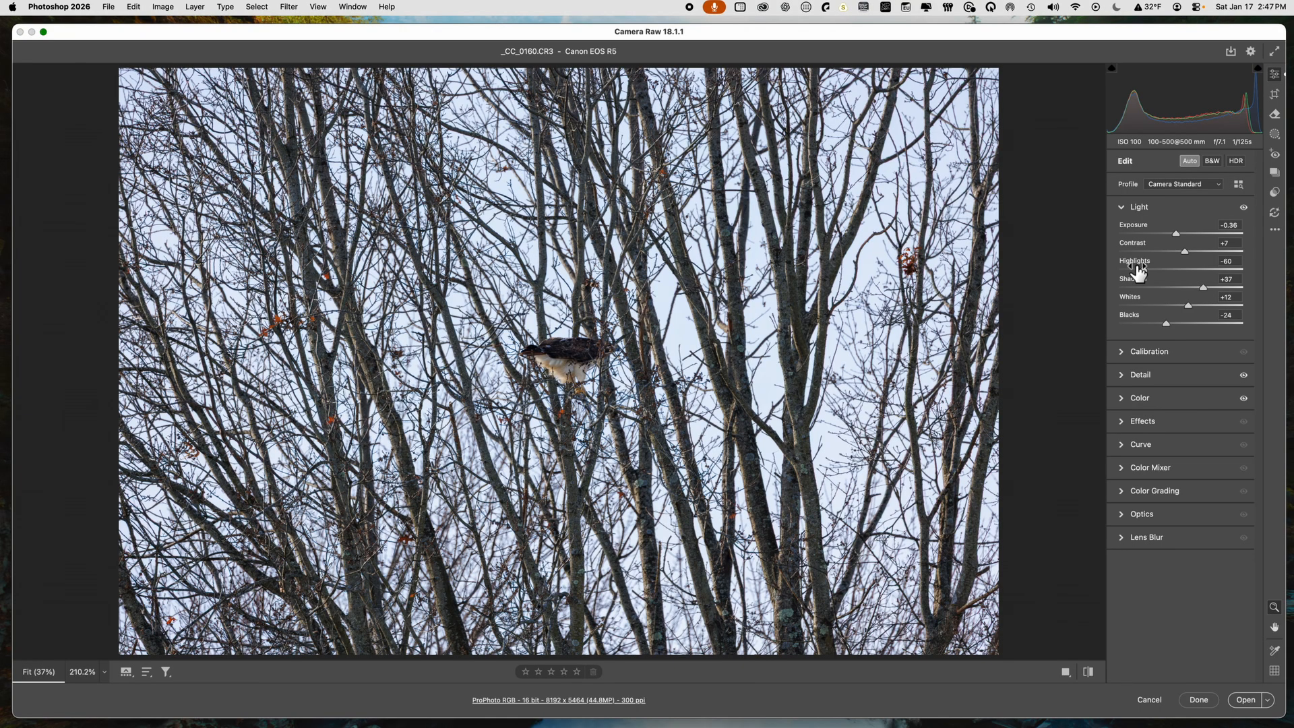
left_click_drag(1139, 269, 1030, 269)
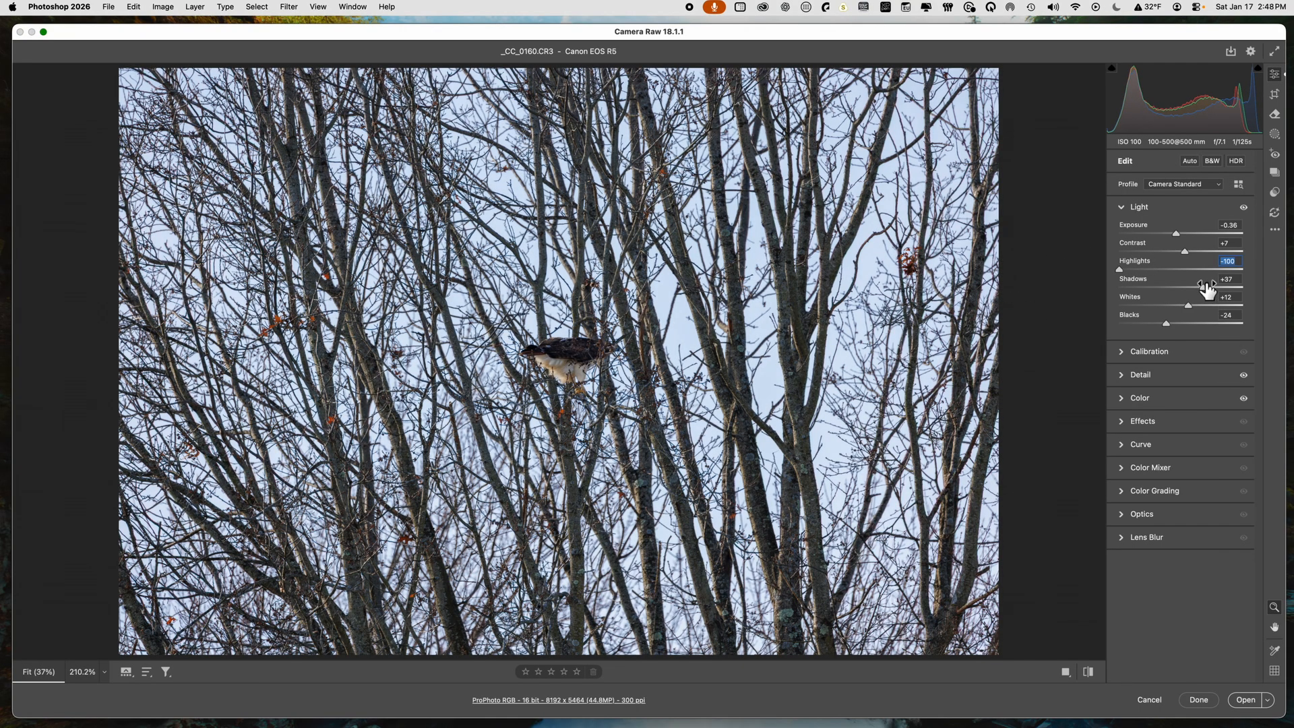
left_click_drag(1204, 288, 1250, 289)
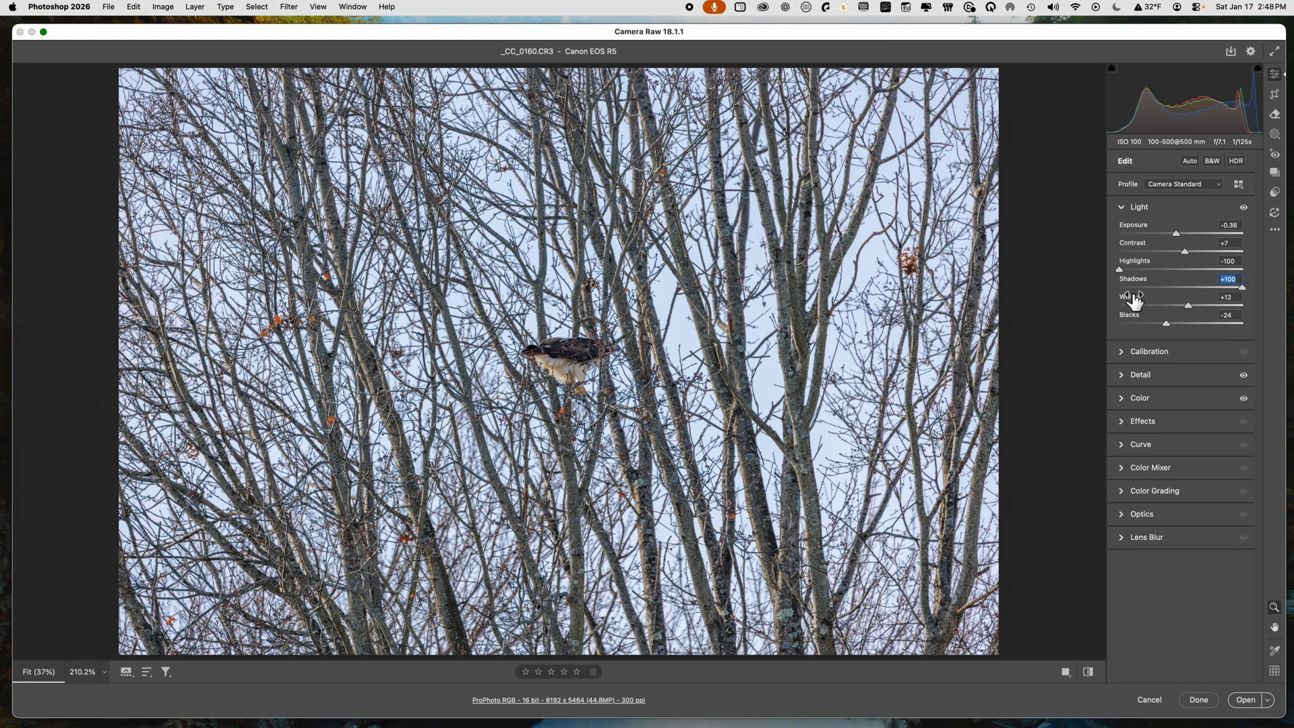
Step: Set Whites to +50 and Blacks to -70, and reset Contrast to its default
left_click_drag(1189, 306, 1189, 306)
double_click(1188, 304)
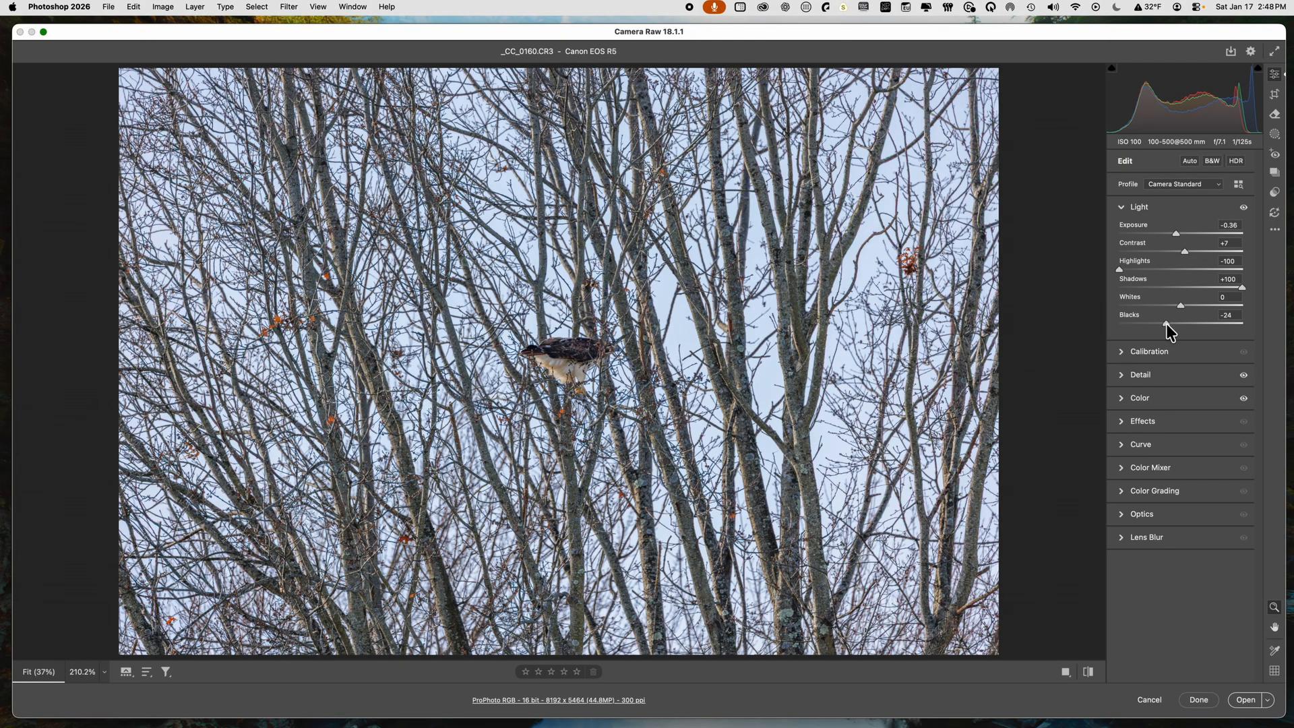
double_click(1166, 324)
key("alt")
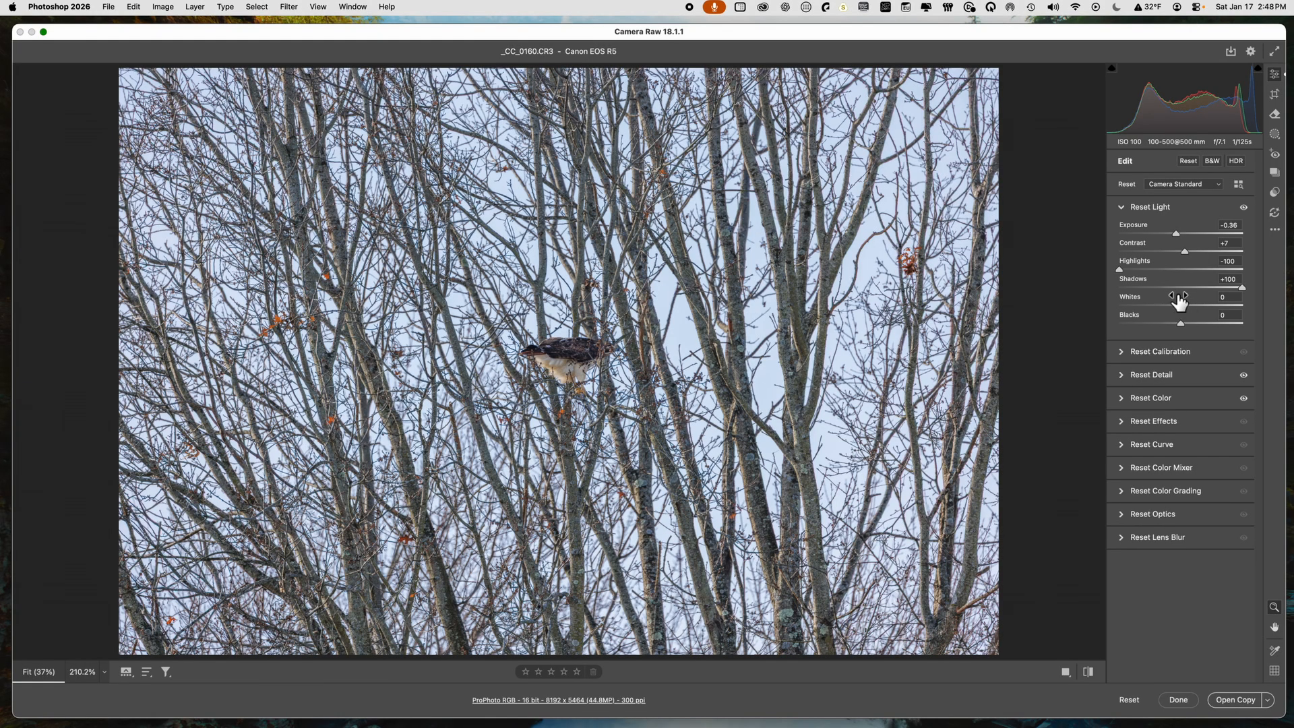
left_click_drag(1182, 303, 1144, 318)
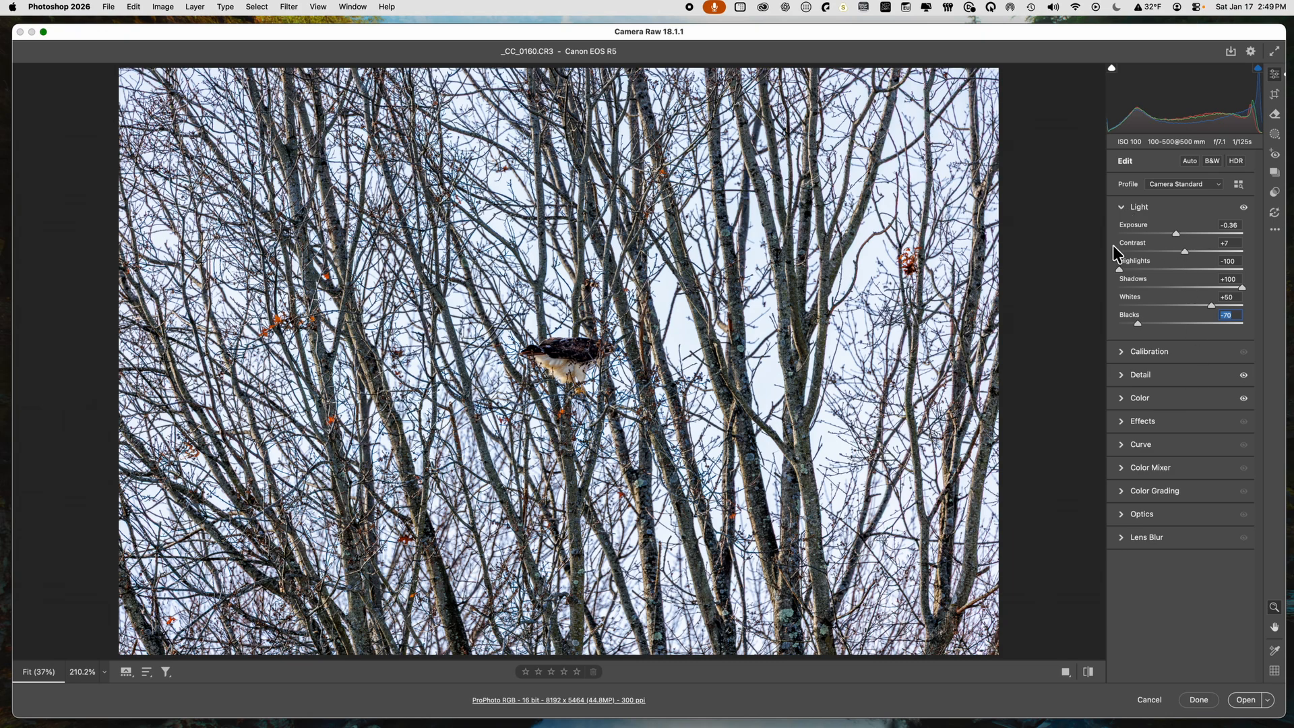
double_click(1184, 251)
Step: Set a custom white balance by sampling the bright sky between the branches beside the hawk
left_click(1122, 398)
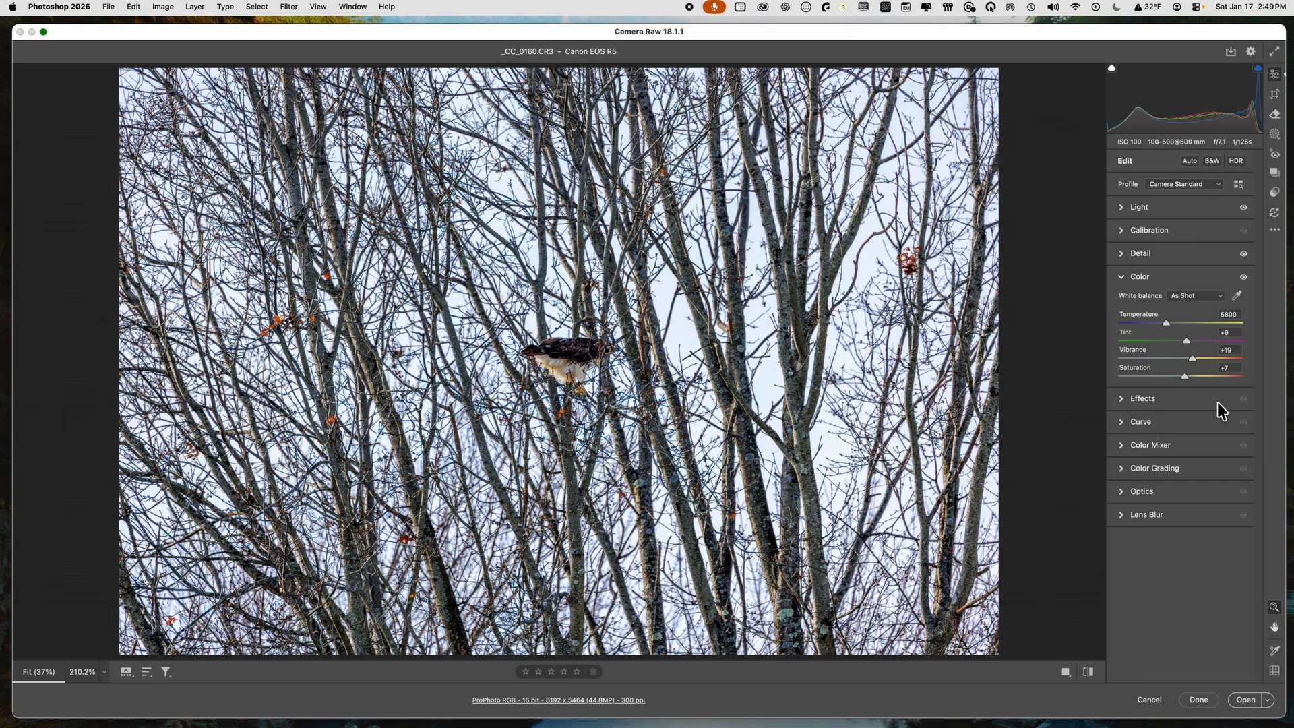
left_click(1238, 294)
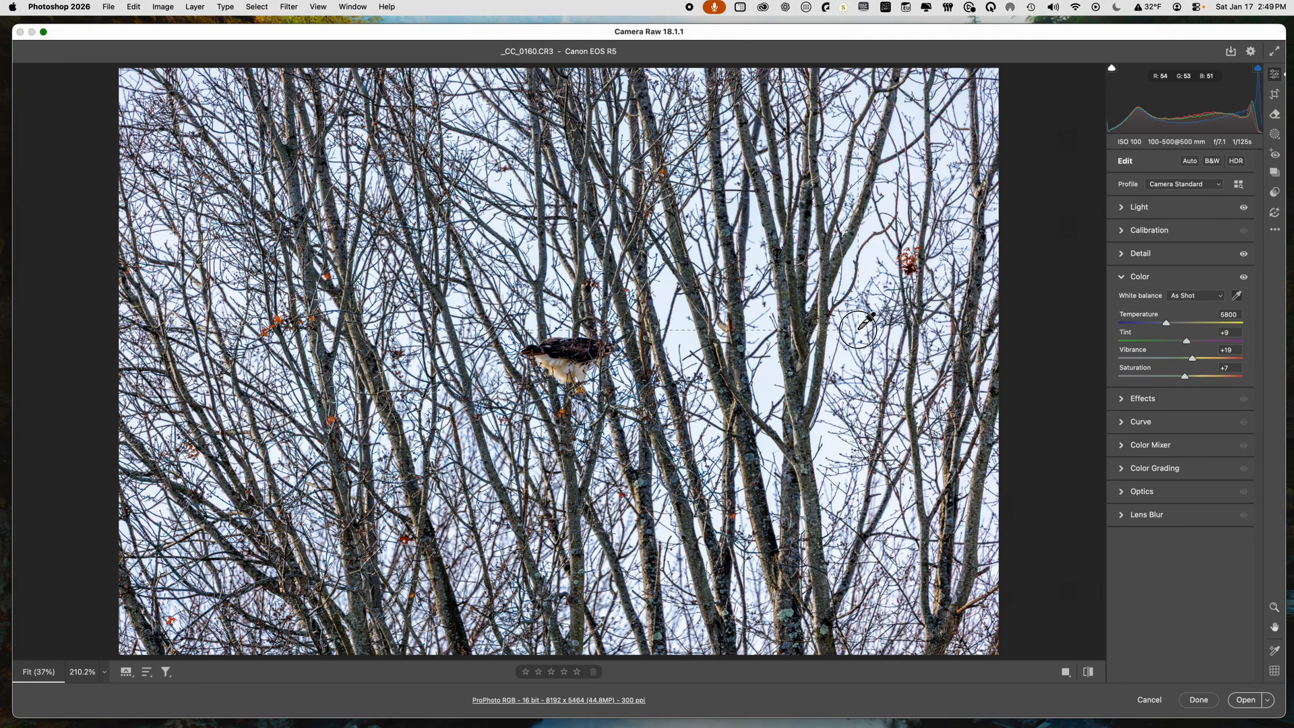
left_click(857, 327)
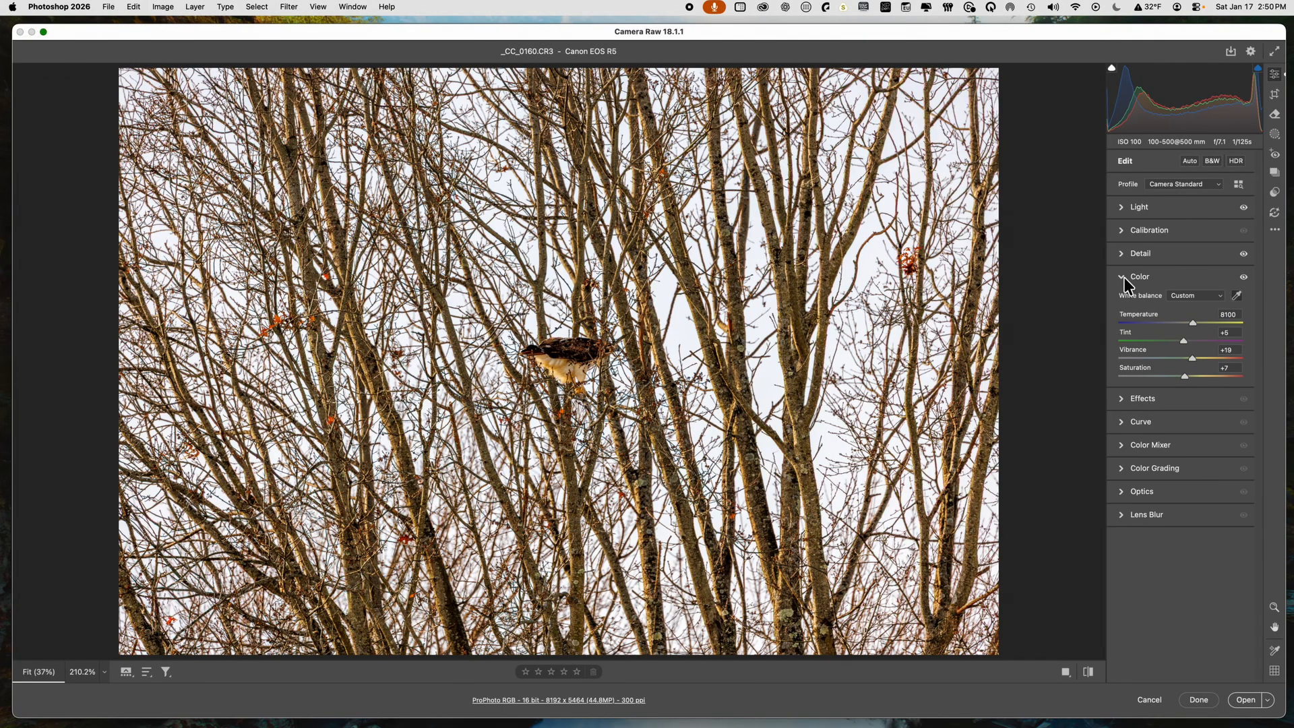
Step: Switch the white balance to As Shot for comparison and restore the Custom setting
left_click(1219, 297)
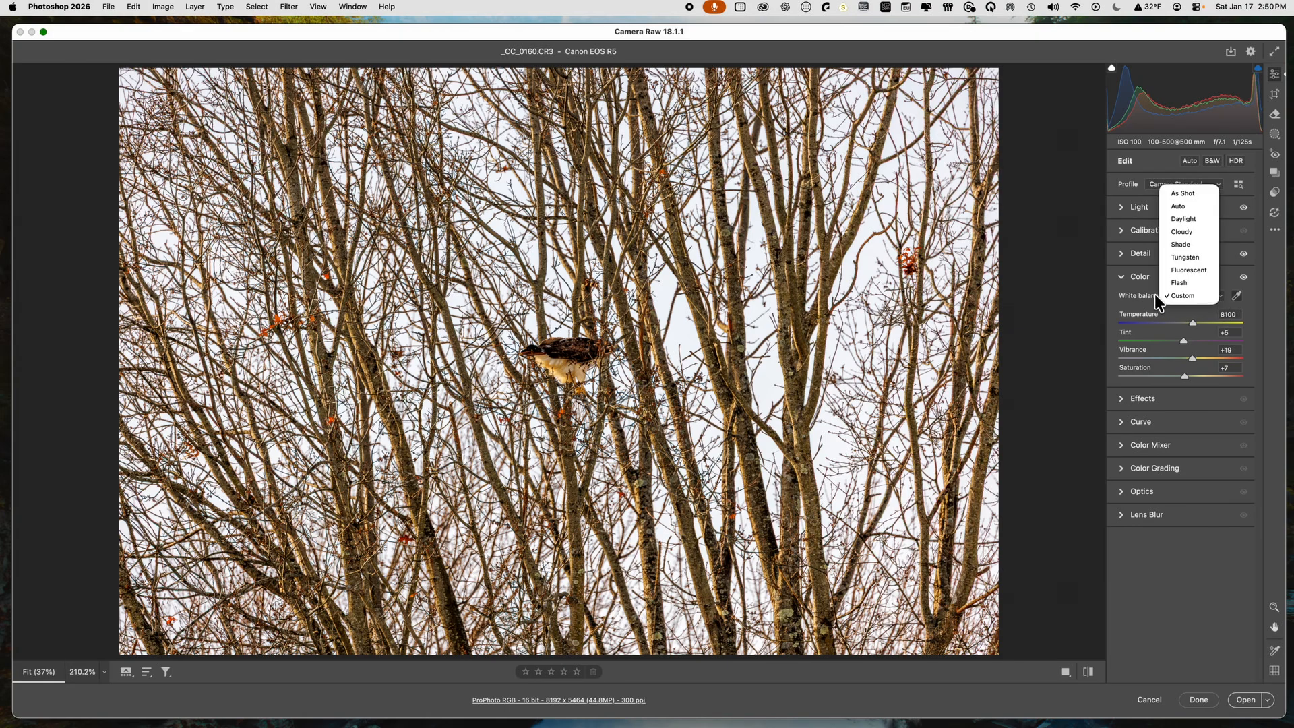
left_click(1189, 193)
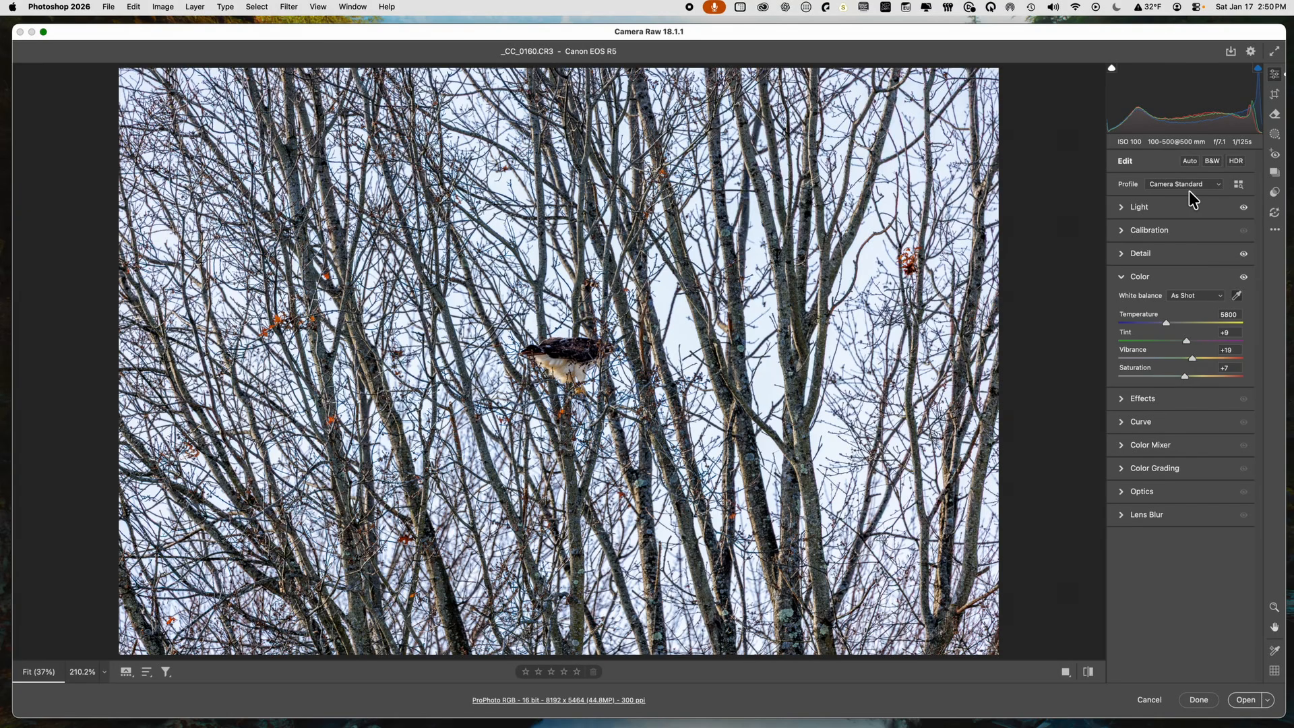
left_click(1220, 296)
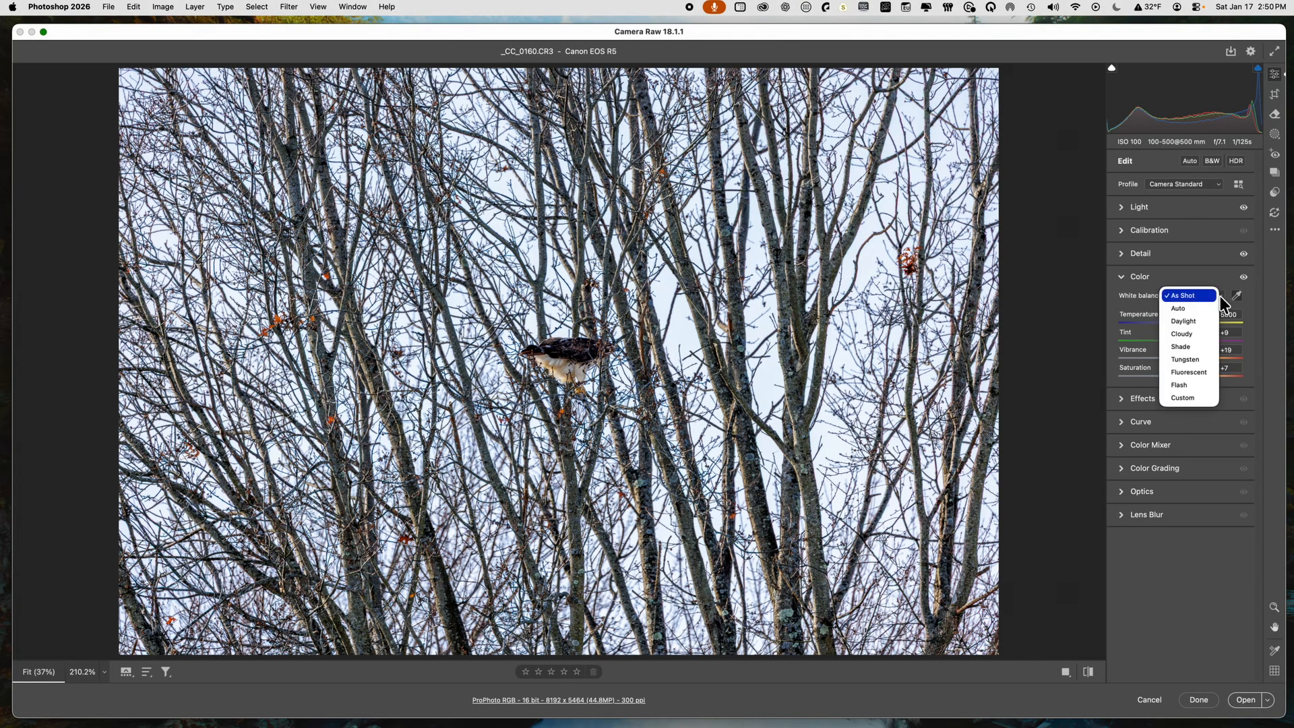
left_click(1206, 397)
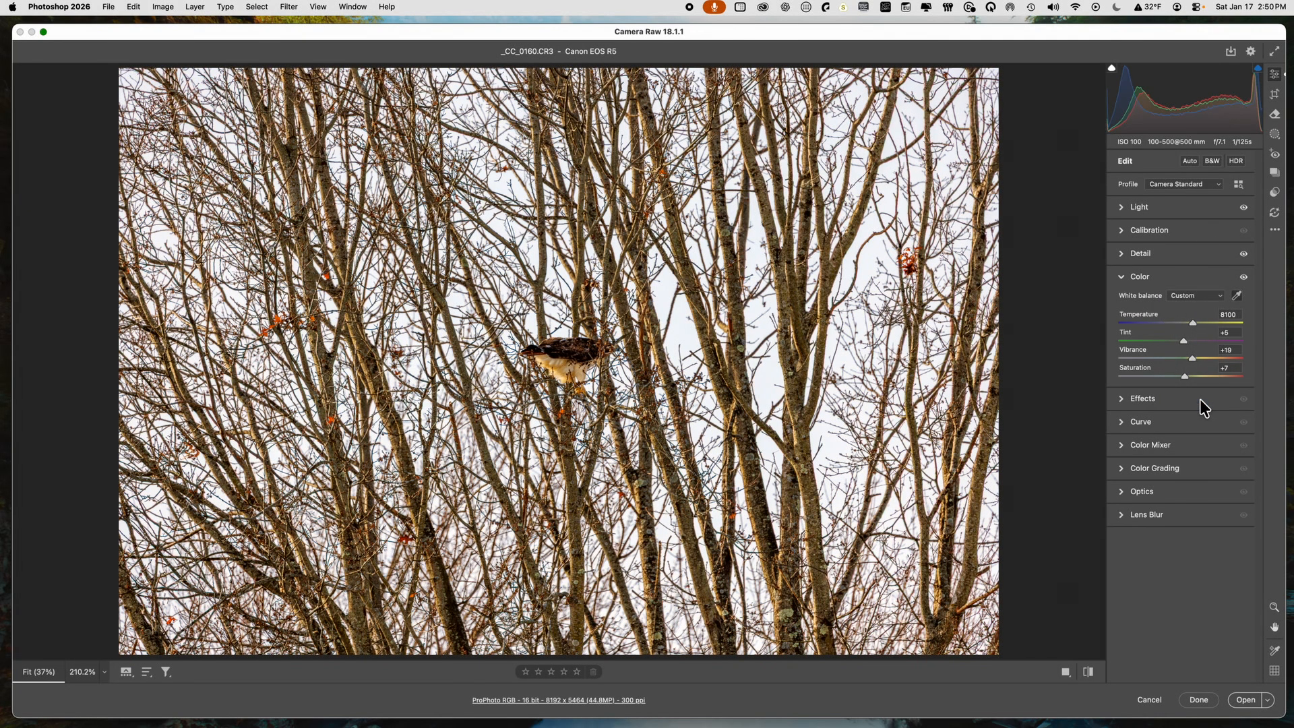
Step: Set the white balance Temperature to 7034
left_click(1193, 319)
left_click_drag(1193, 319, 1182, 319)
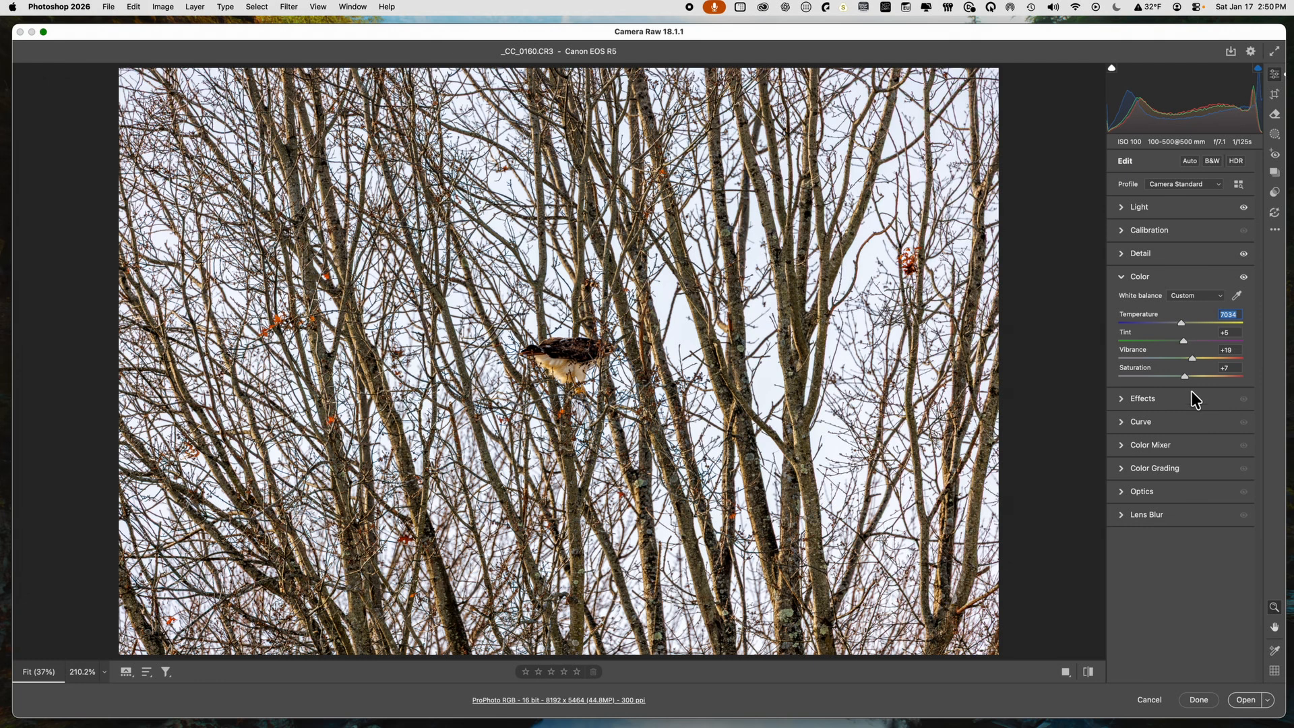
left_click(1121, 278)
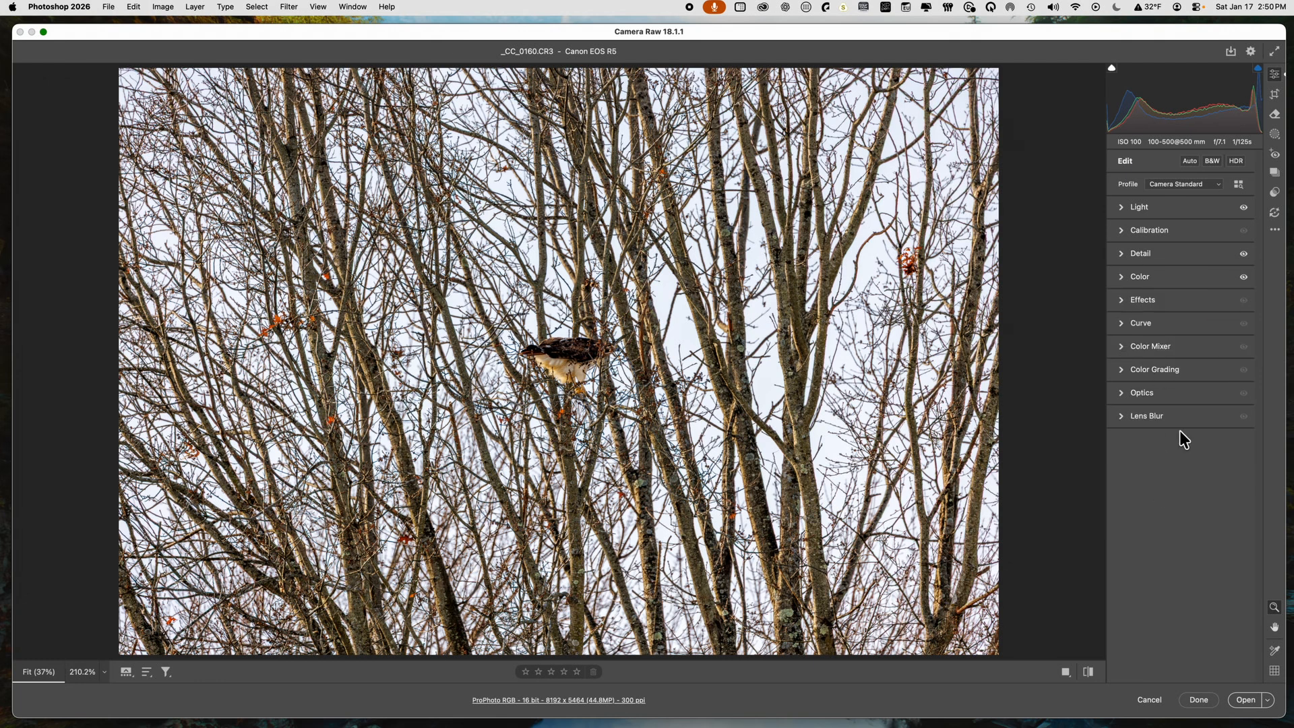
Step: Raise the Saturation of the Blue, Green and Red Primaries in the camera Calibration settings
left_click(1122, 233)
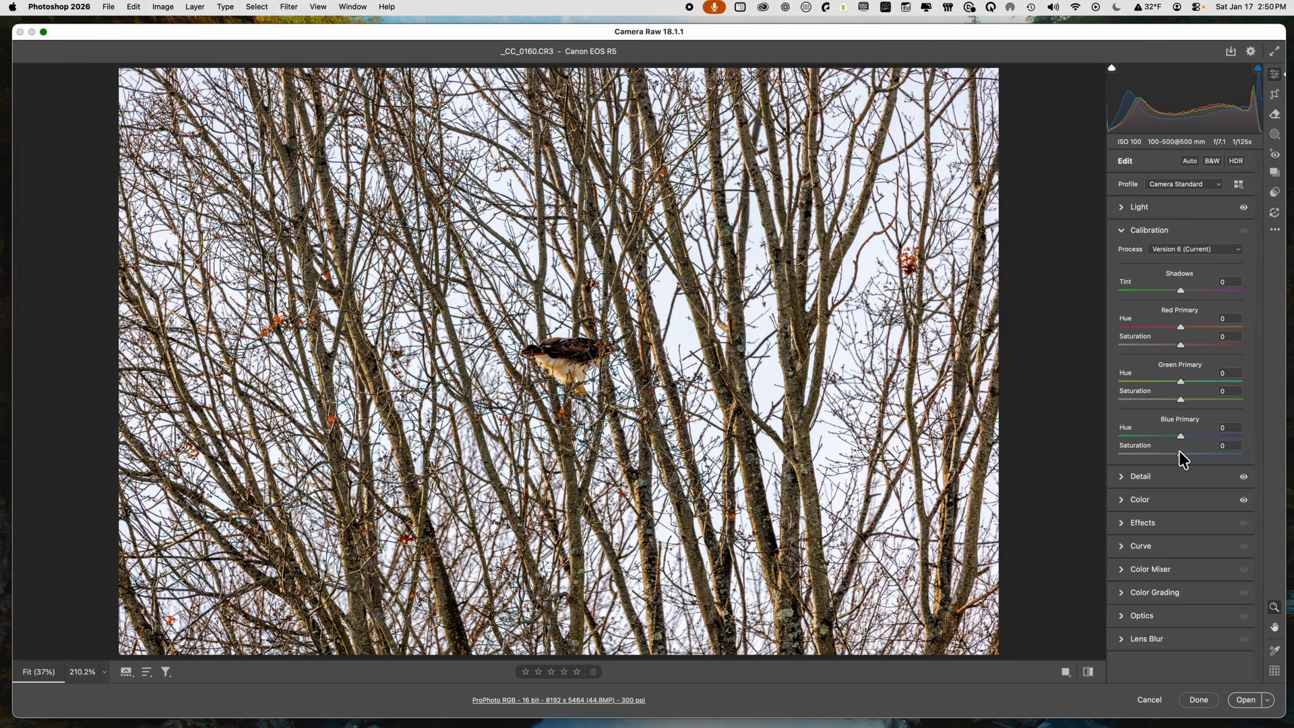
left_click_drag(1181, 453, 1188, 455)
left_click_drag(1181, 399, 1182, 399)
key("Up")
left_click(1181, 344)
key("Up")
left_click(1123, 233)
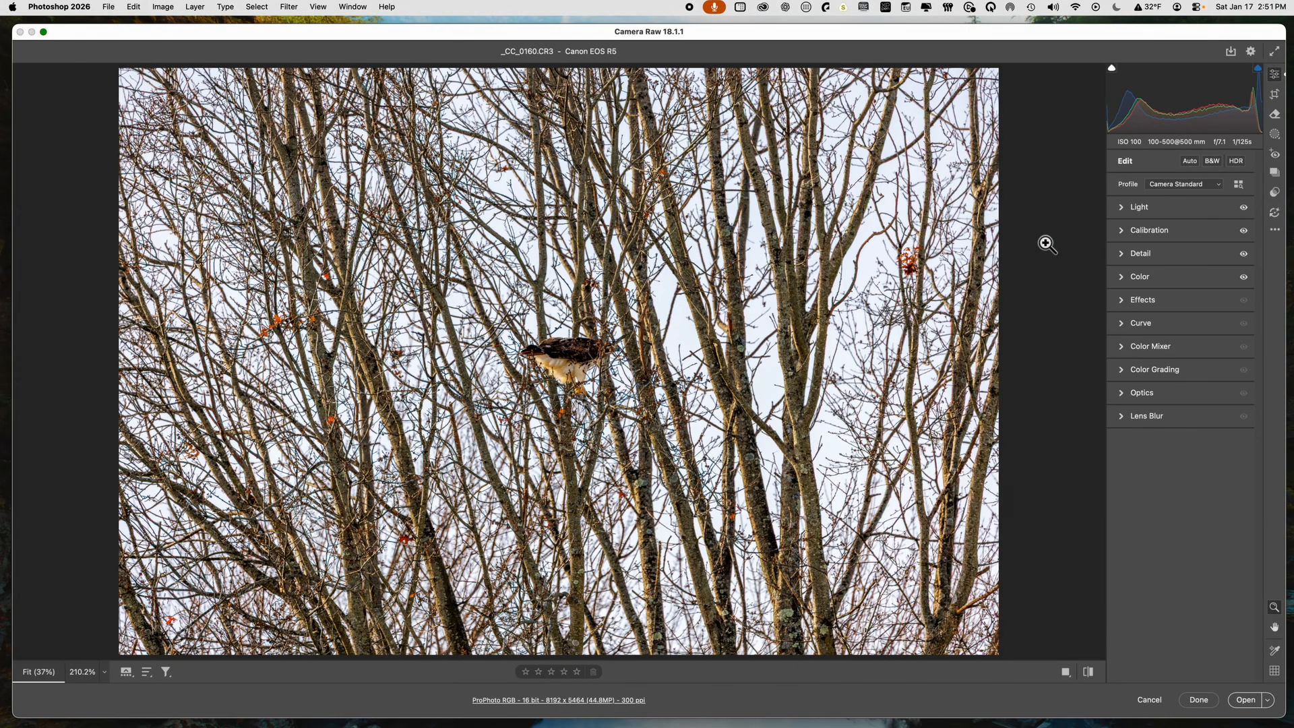
left_click(1123, 344)
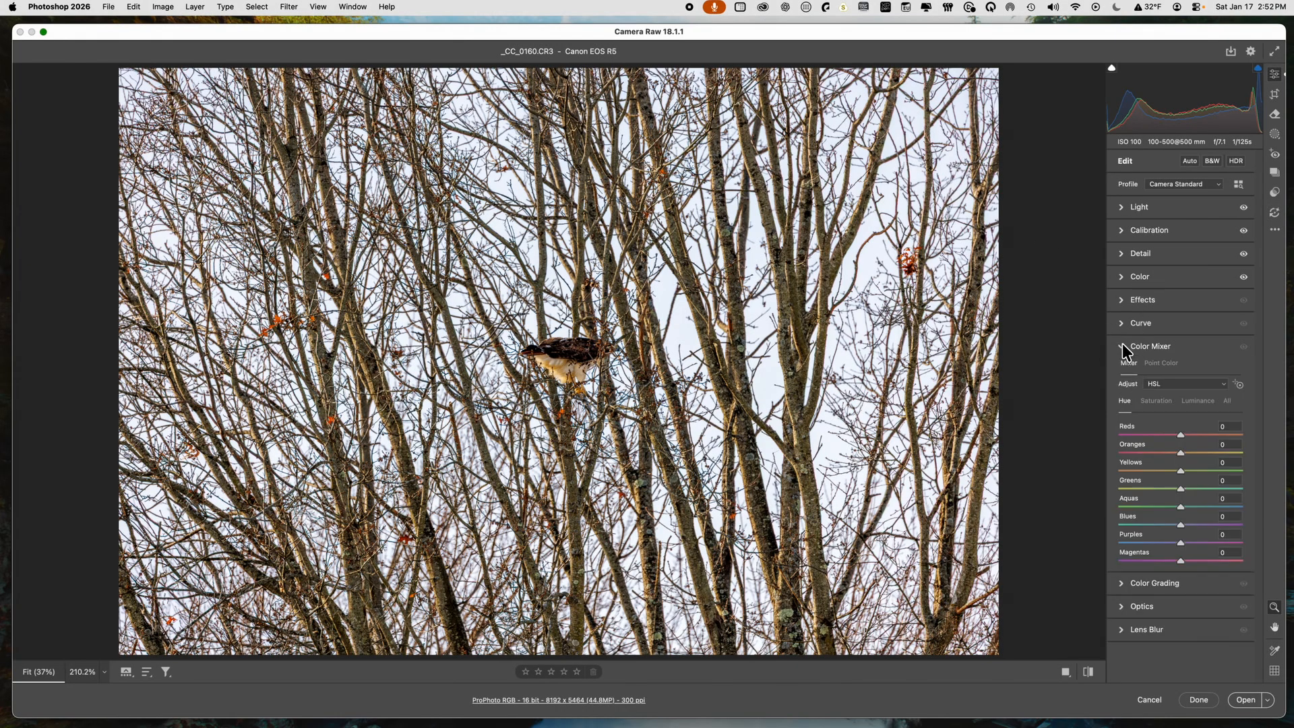
left_click(1159, 364)
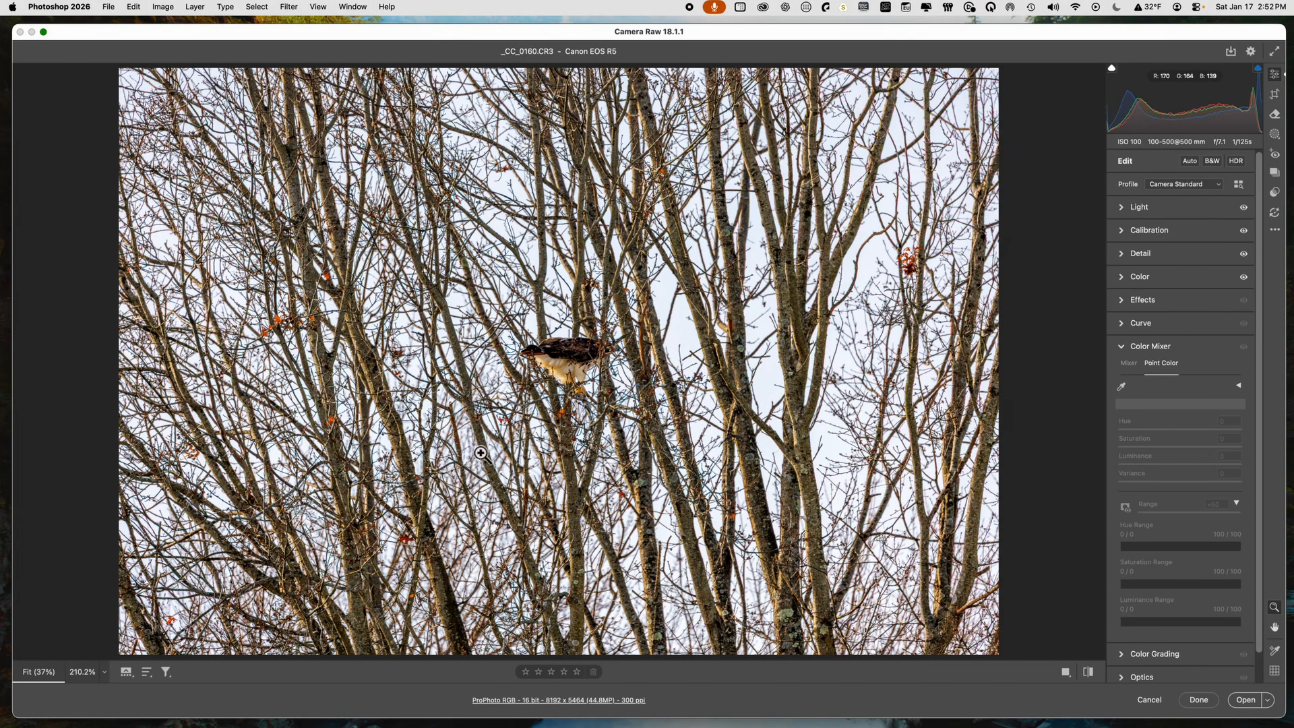
left_click(1121, 346)
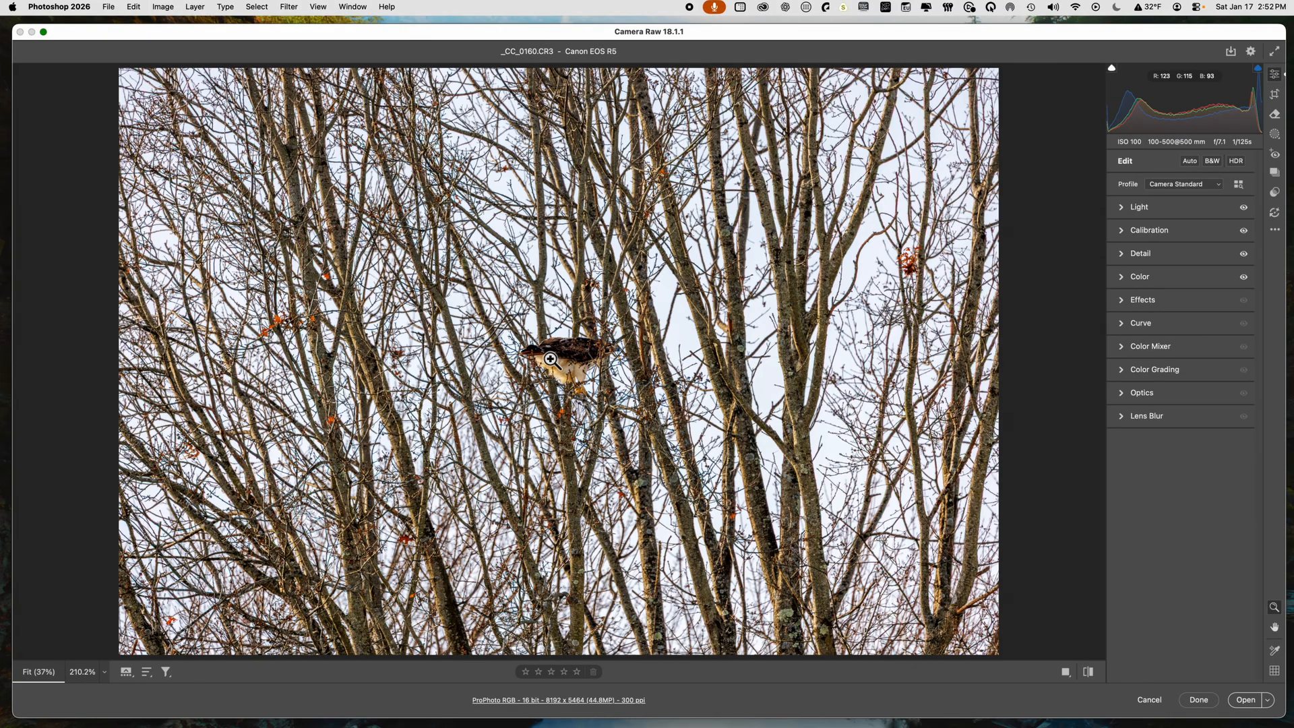
Step: Zoom in on the hawk to about 204% to examine its edited feather detail and color
left_click_drag(577, 356, 746, 359)
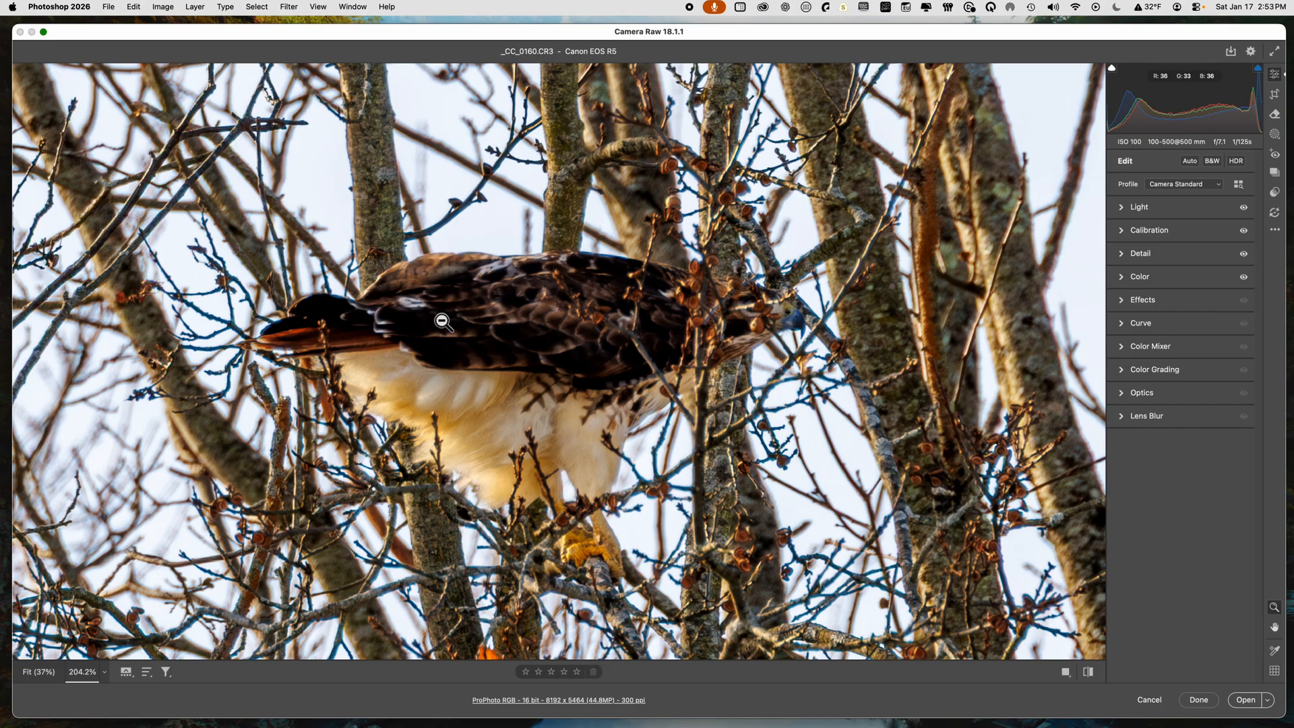
Step: Examine the hawk's feather detail at several magnifications, fit the whole photo in view and collapse the Detail settings
left_click(577, 348, "alt")
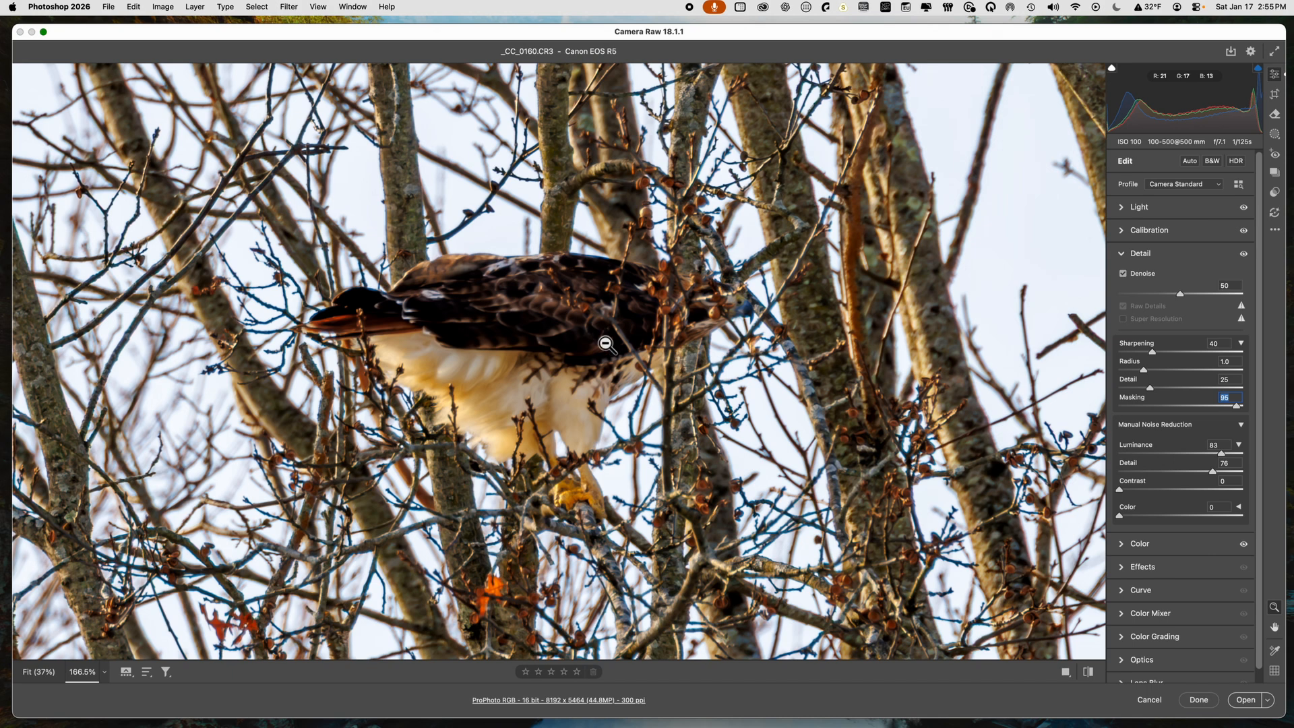
left_click_drag(496, 377, 589, 386)
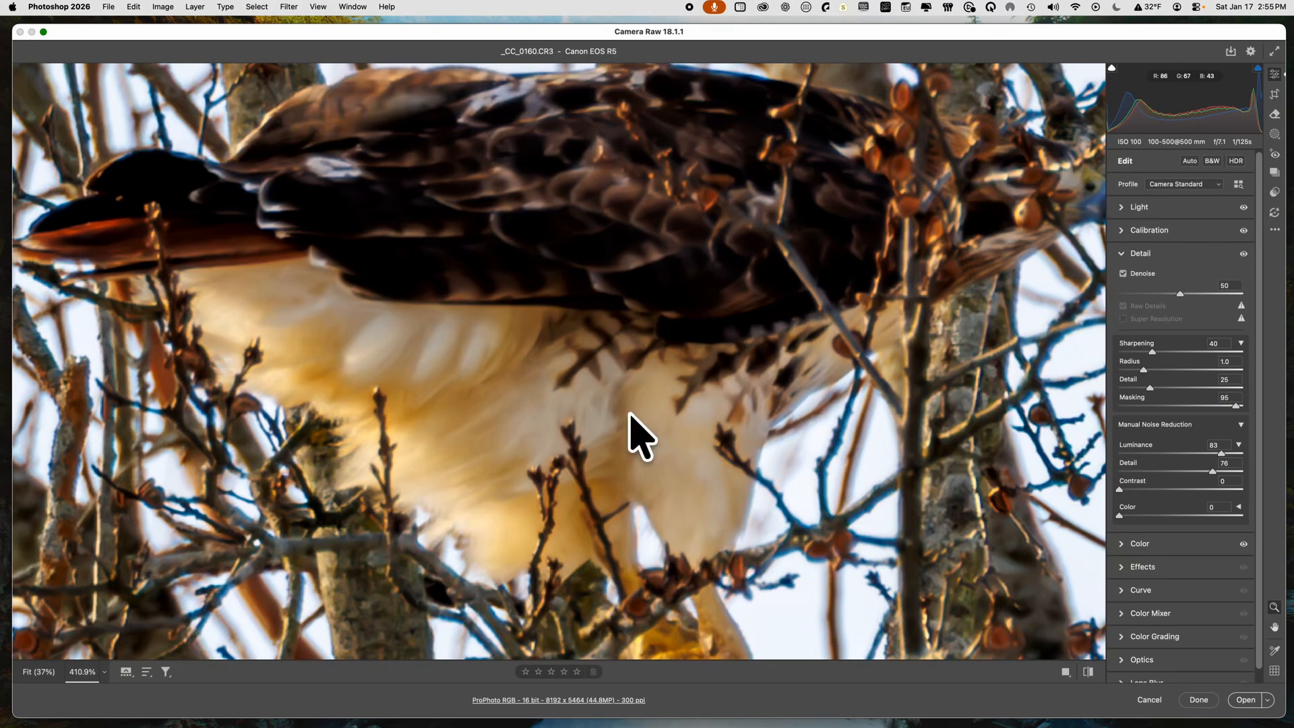
mouse_move(609, 246)
left_mouse_down()
mouse_move(621, 300)
mouse_move(549, 298)
mouse_move(570, 297)
mouse_move(558, 292)
mouse_move(597, 223)
mouse_move(599, 234)
left_mouse_up()
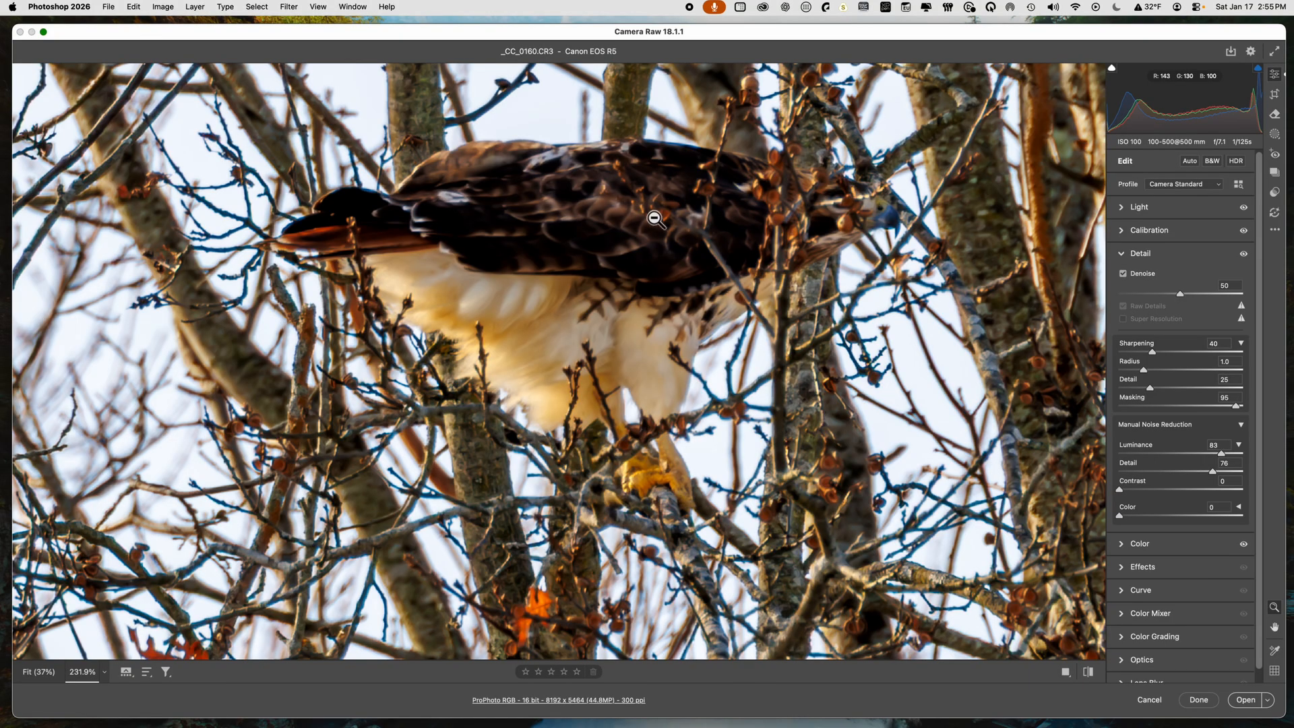
left_click_drag(638, 241, 587, 254)
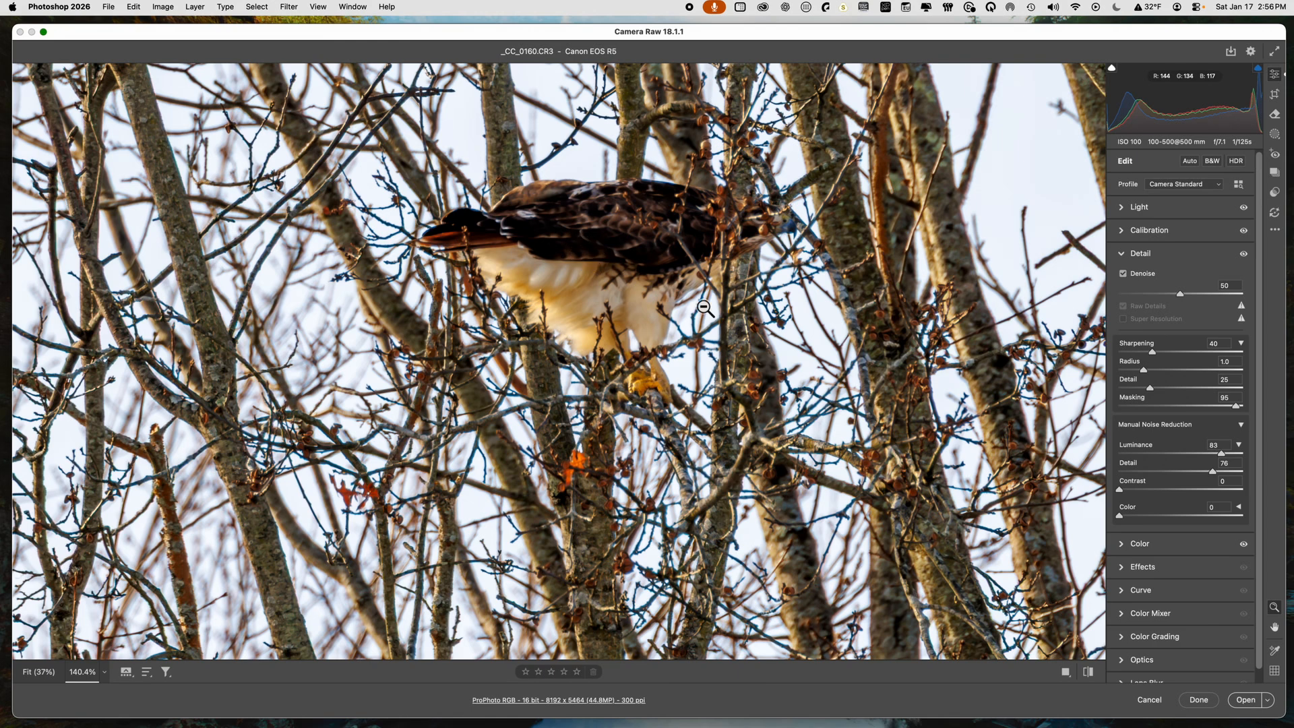
left_click(596, 248, "alt")
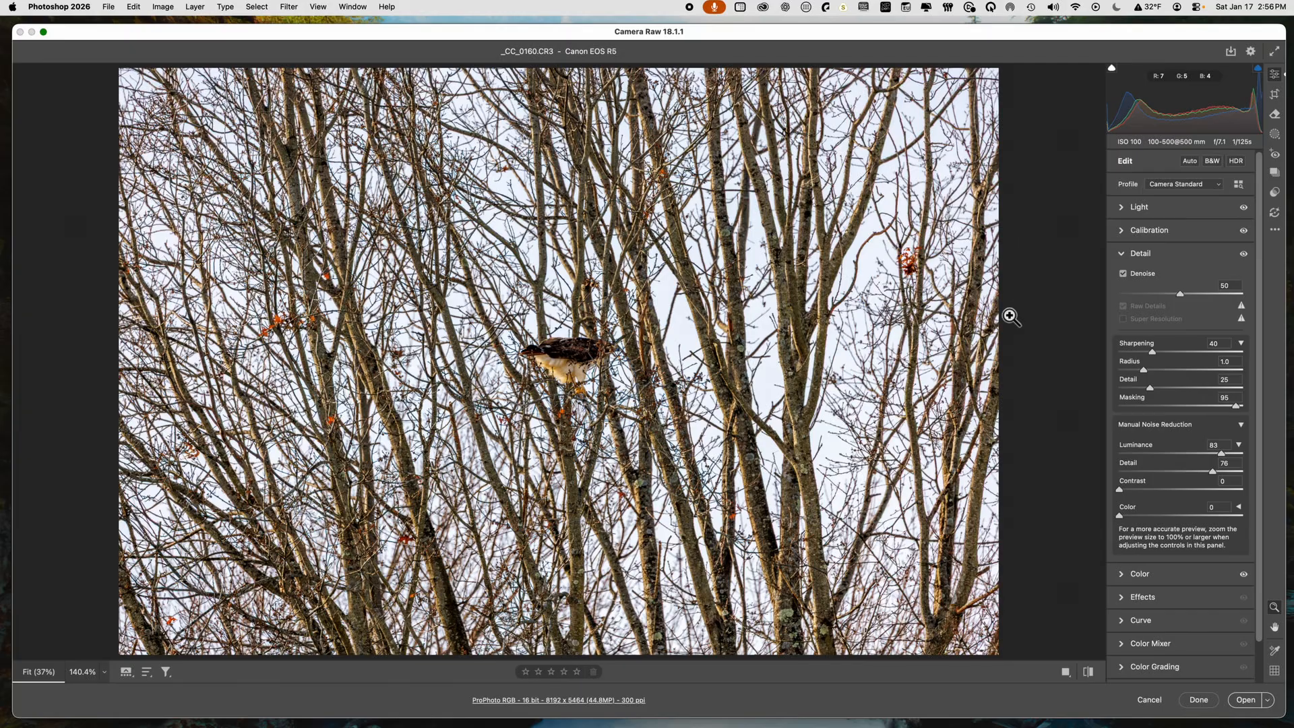
left_click(1121, 259)
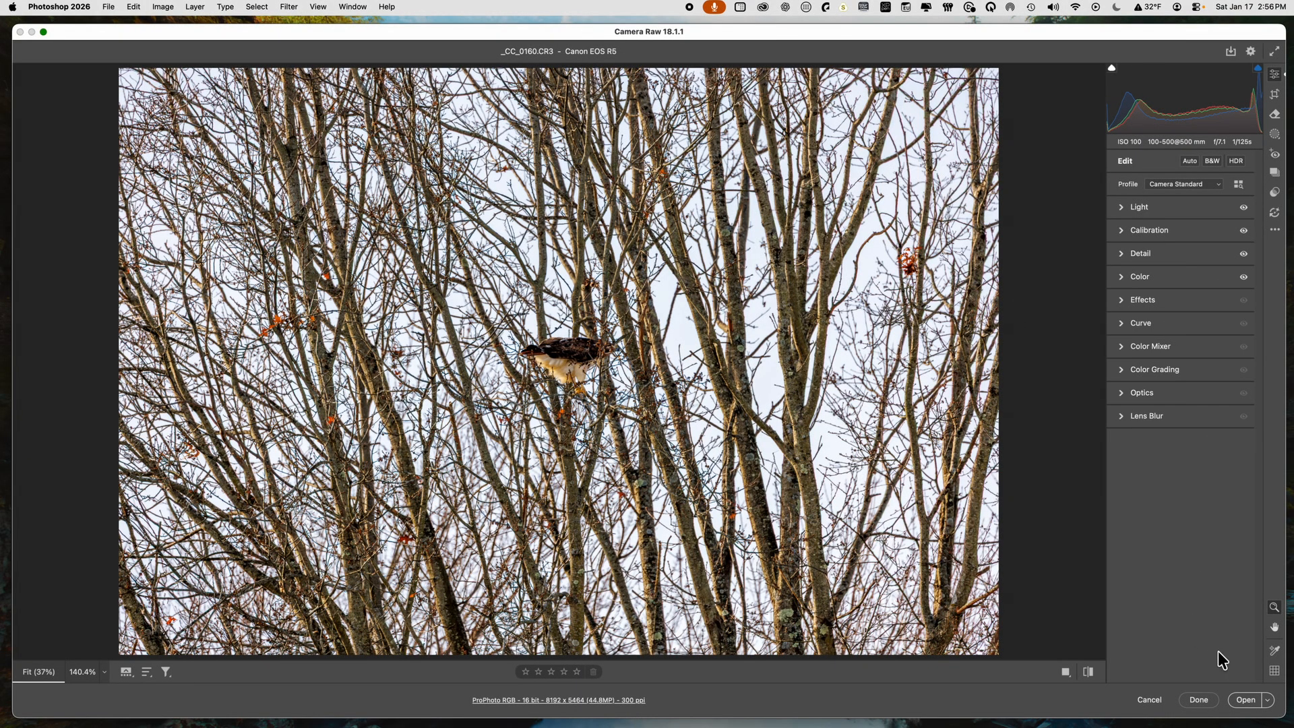
Step: Open the edited raw photo in Photoshop and crop it around the hawk to about 2007 × 1763 px
left_click(1246, 701)
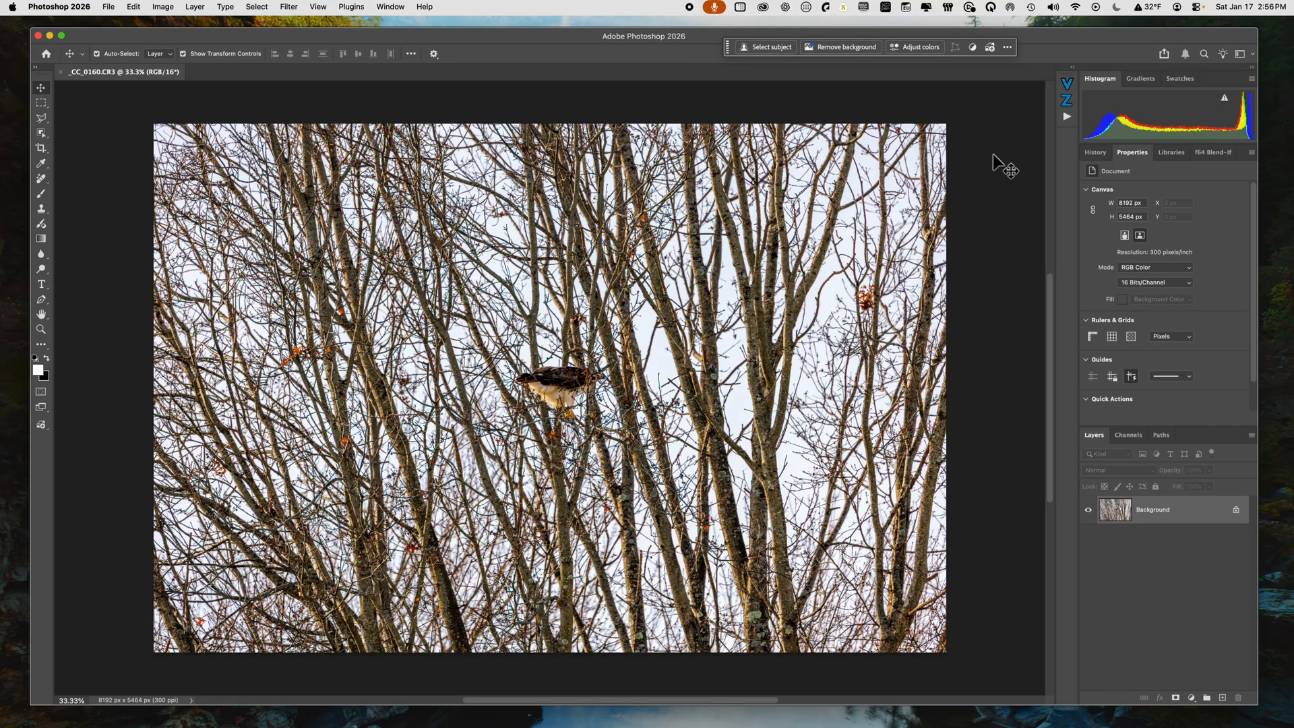
left_click(41, 149)
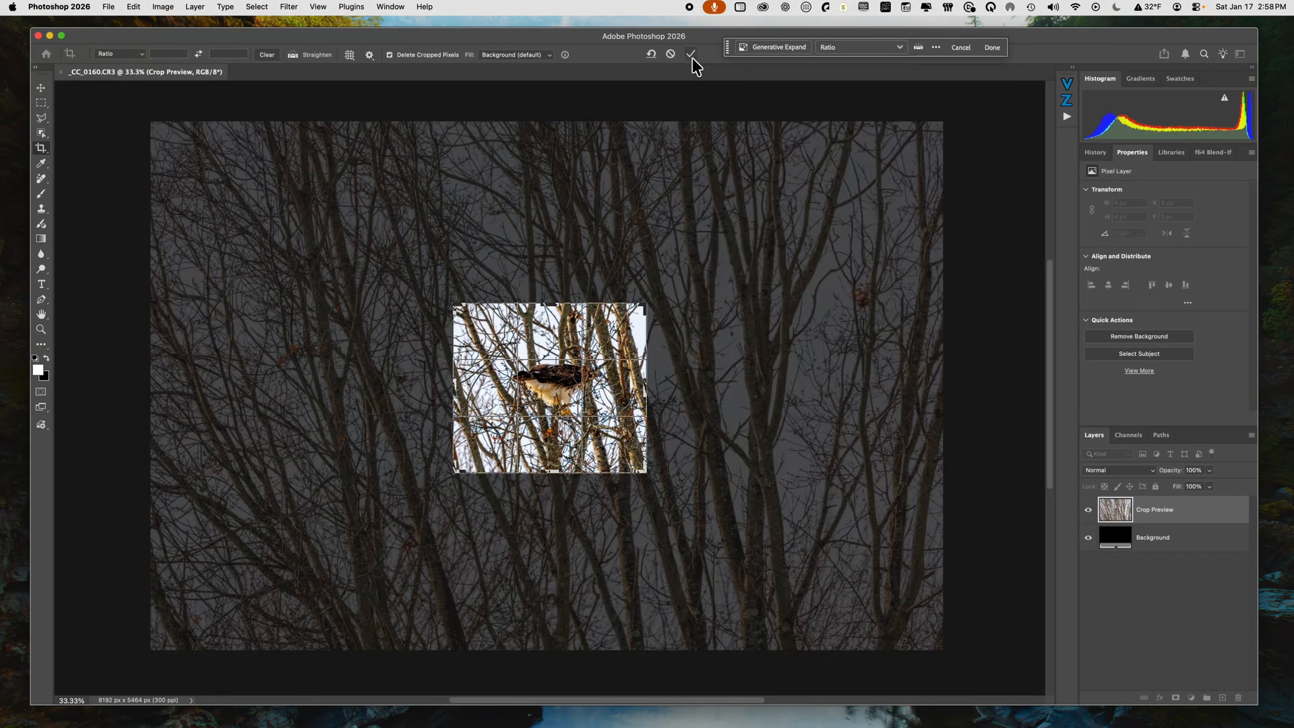
left_click(691, 54)
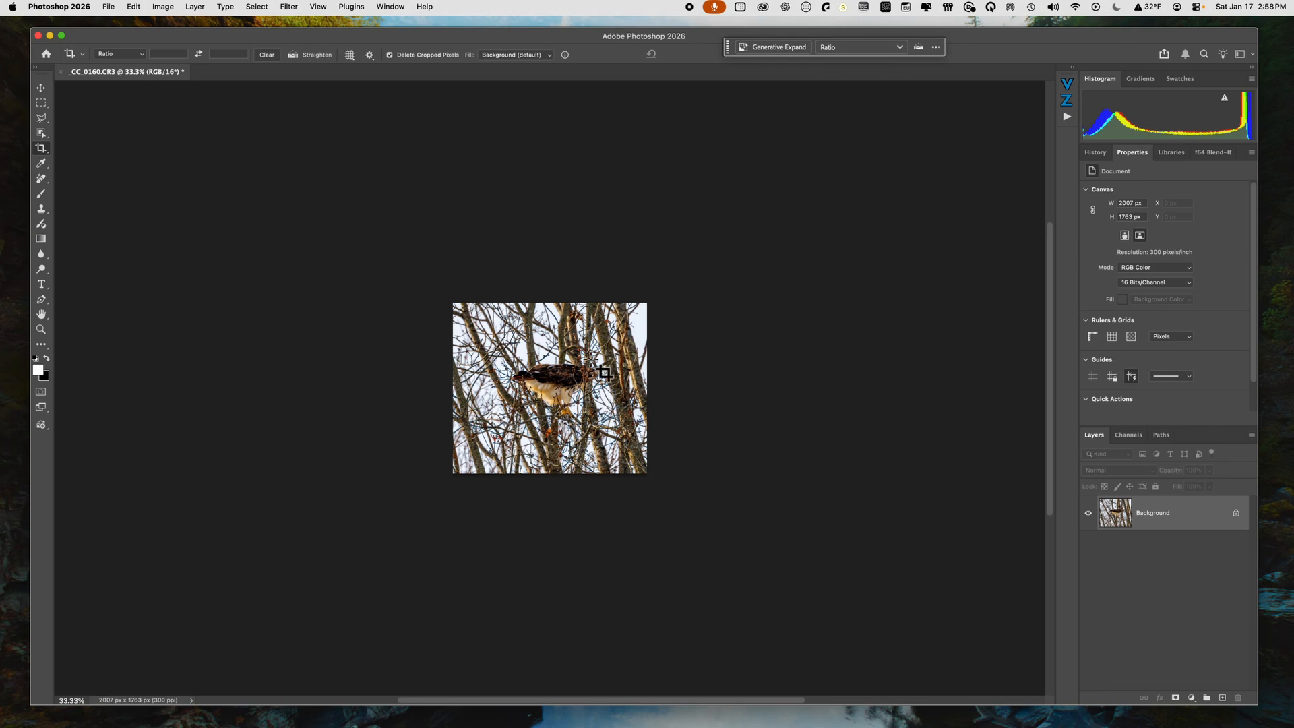
key("super+0")
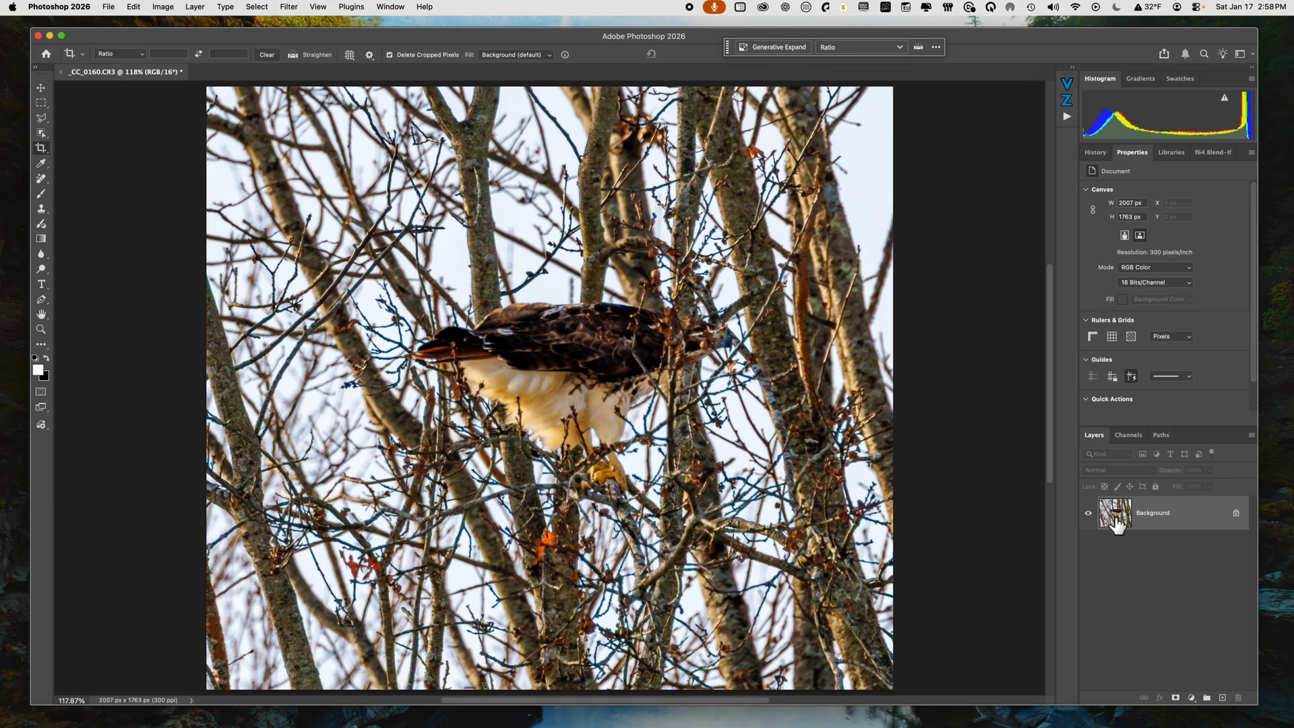
Step: Add a Tone Sculpt adjustment from Visionary Panel 2 and lower its upper curve point to about input 198, output 83
left_click(1067, 87)
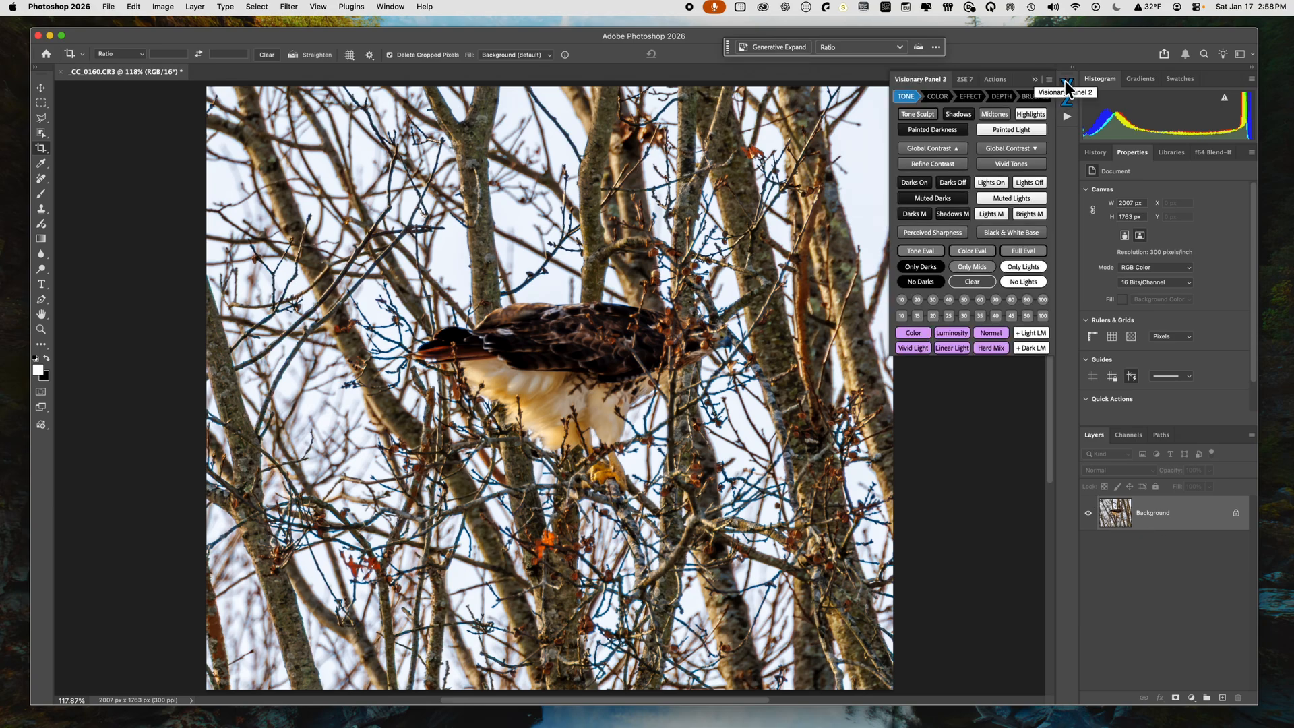
left_click(930, 114)
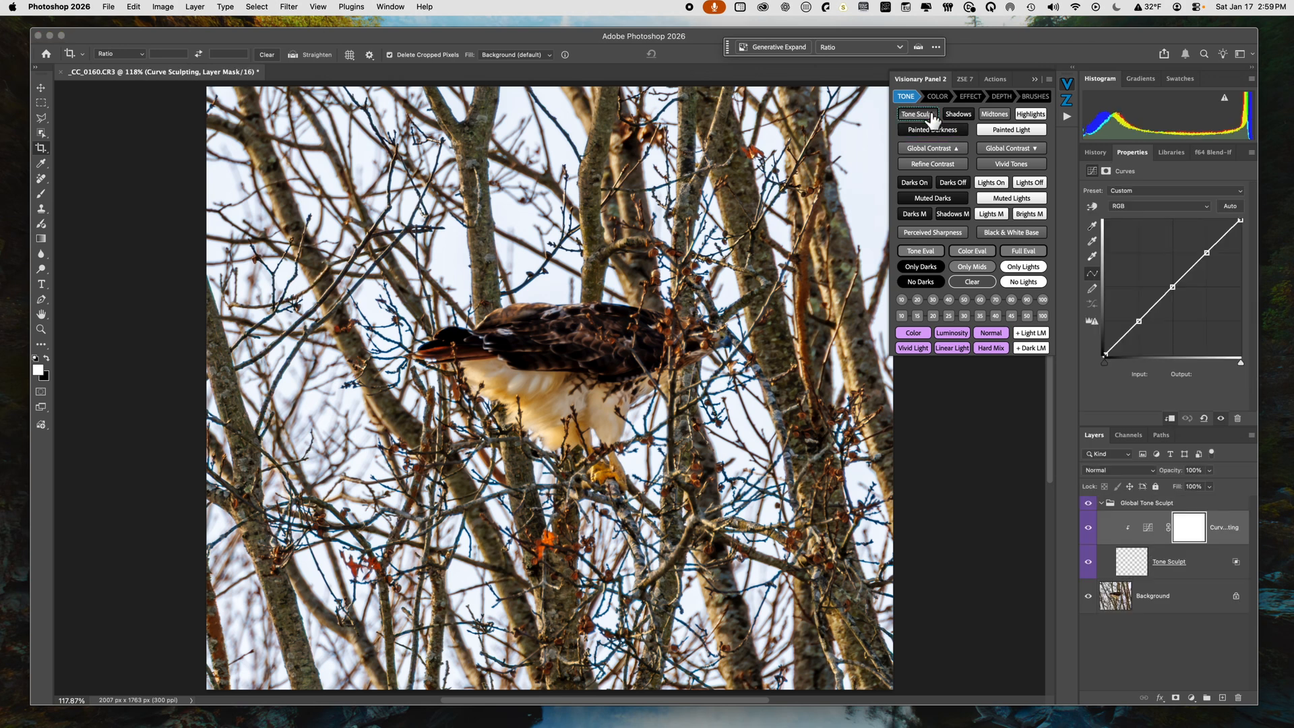
left_click(928, 79)
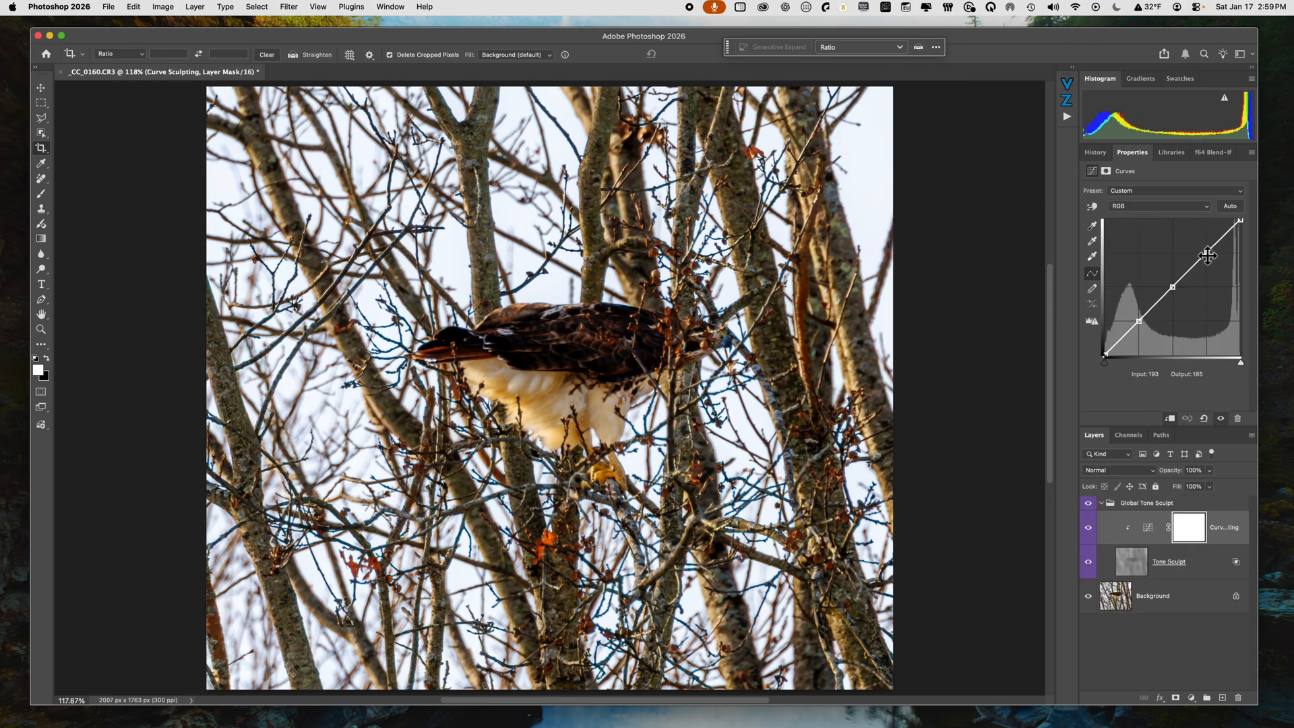
left_click_drag(1206, 252, 1212, 298)
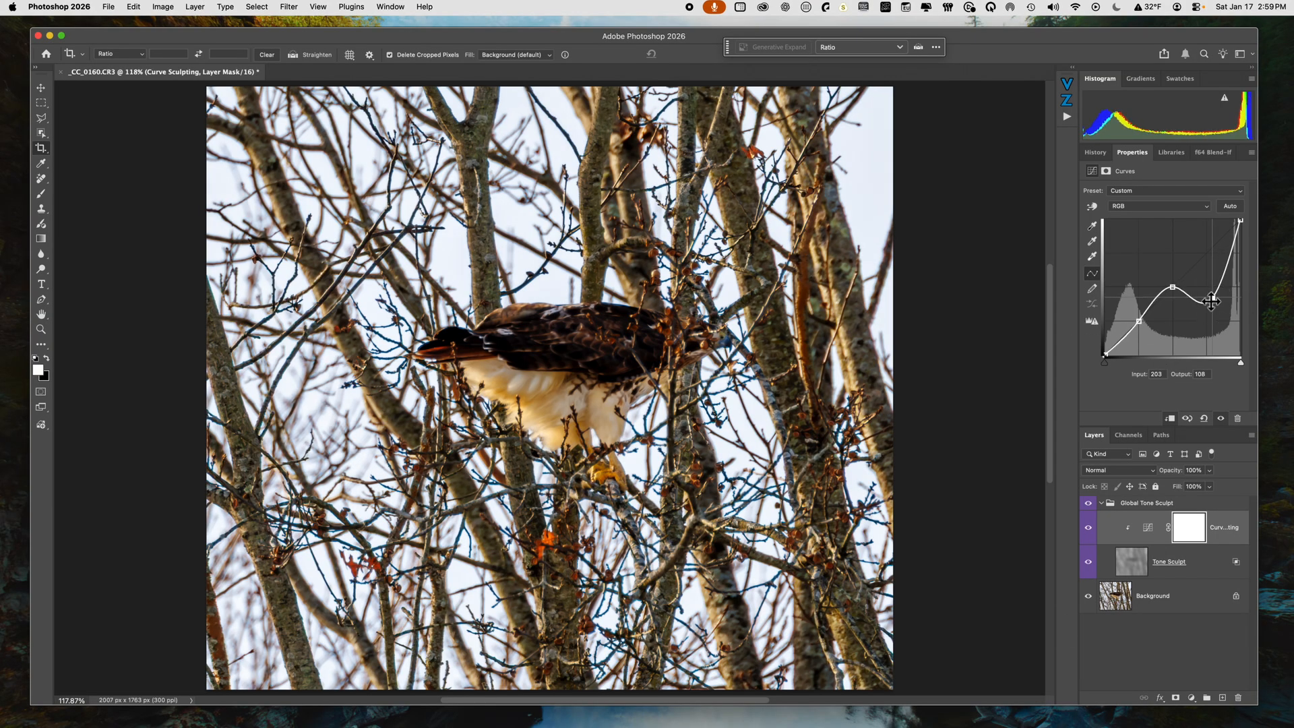
mouse_move(1213, 296)
left_mouse_down()
mouse_move(1194, 246)
mouse_move(1211, 311)
left_mouse_up()
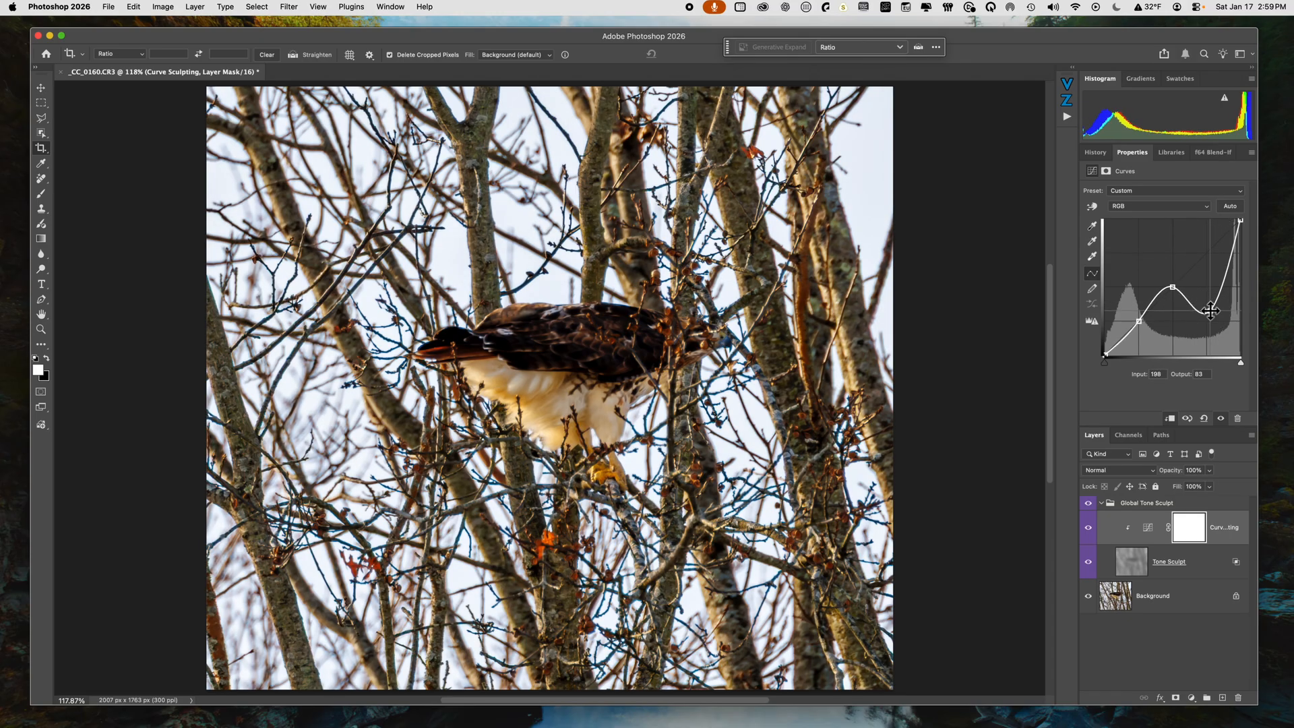
Step: Compare the photo with and without the sculpting curve and the whole Global Tone Sculpt group
left_click(1088, 529)
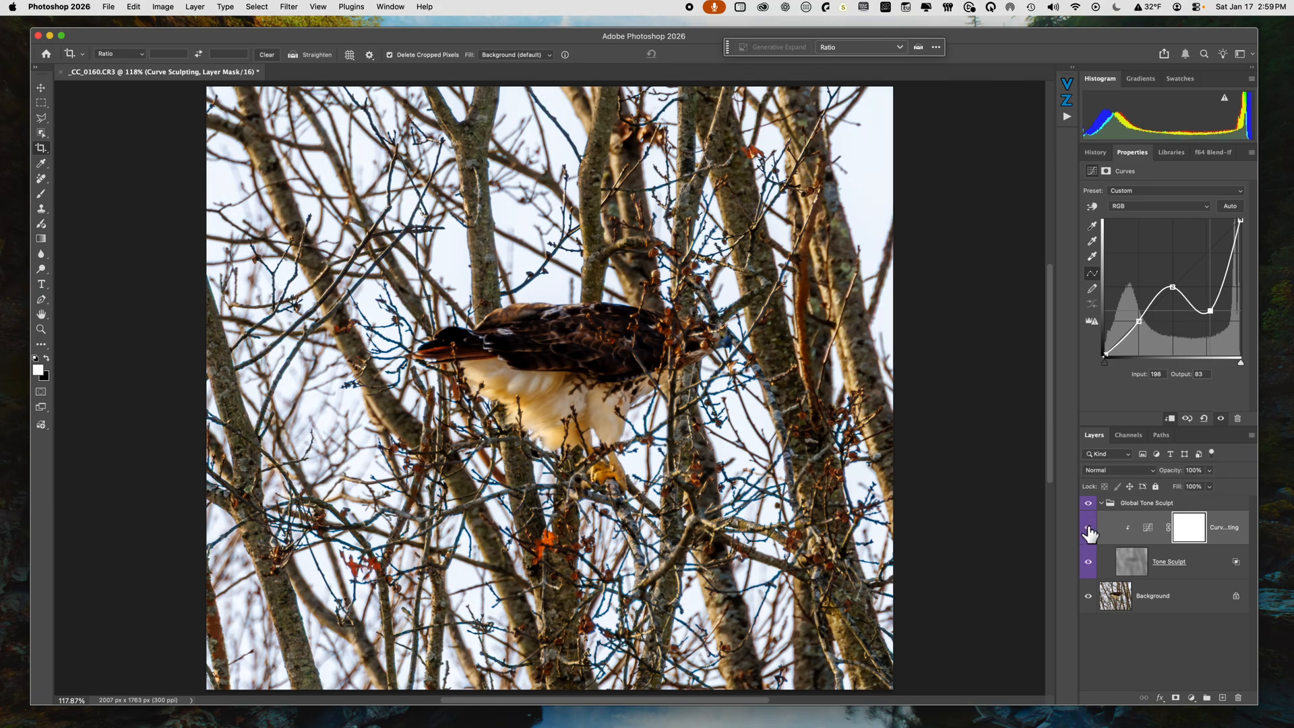
left_click(1089, 528)
left_click(1102, 504)
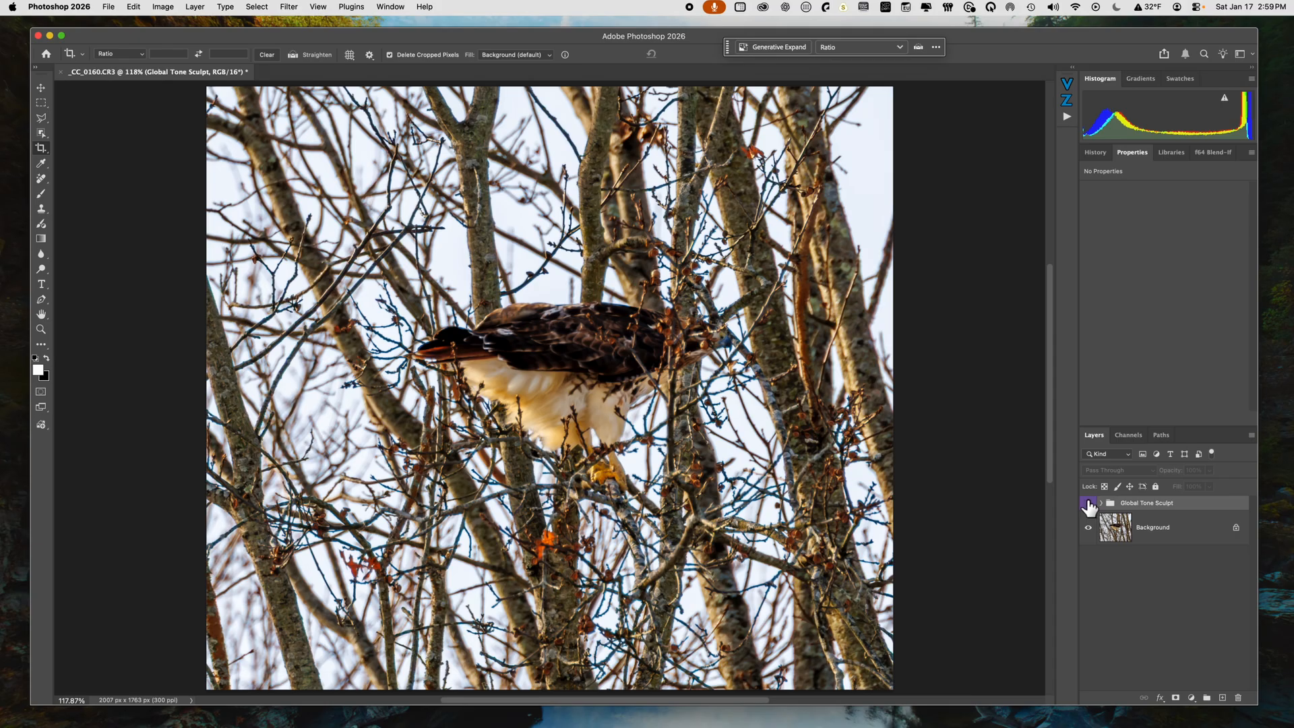
left_click(1088, 502)
left_click(1101, 503)
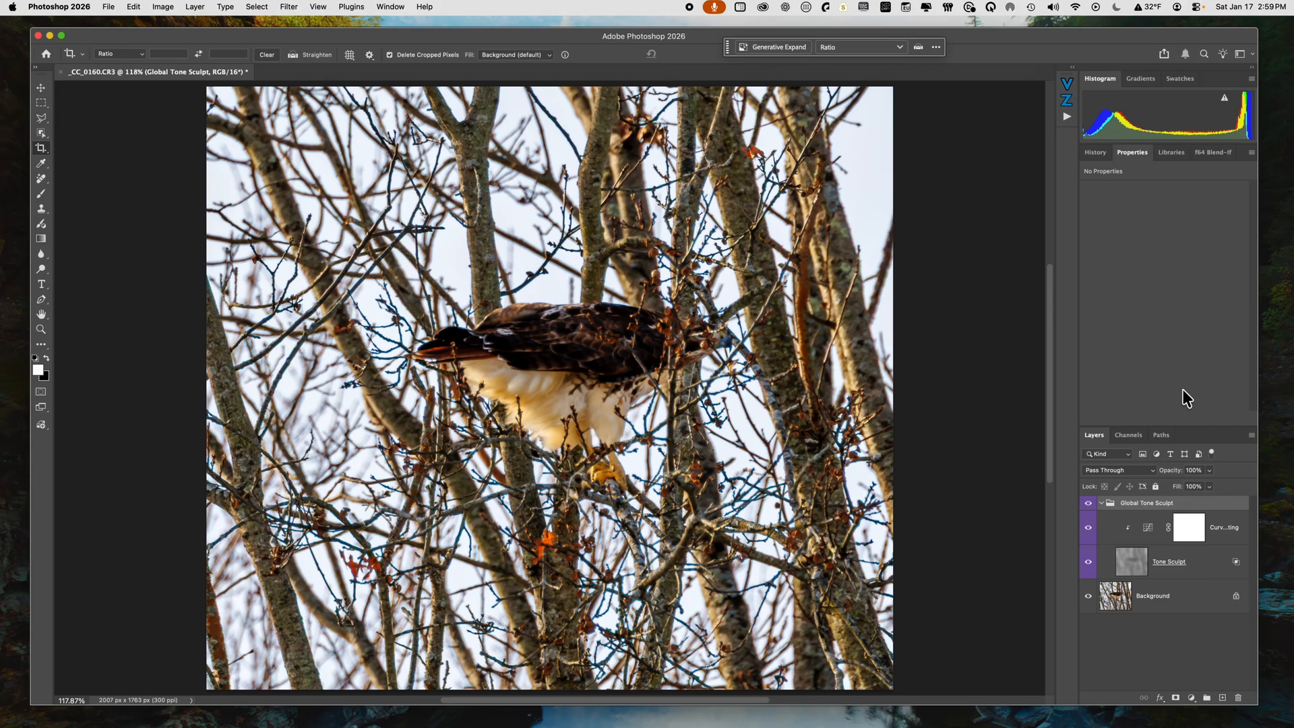
Step: Check the photo's tonal distribution with Tone Eval from Visionary Panel 2 and remove the evaluation
left_click(1063, 86)
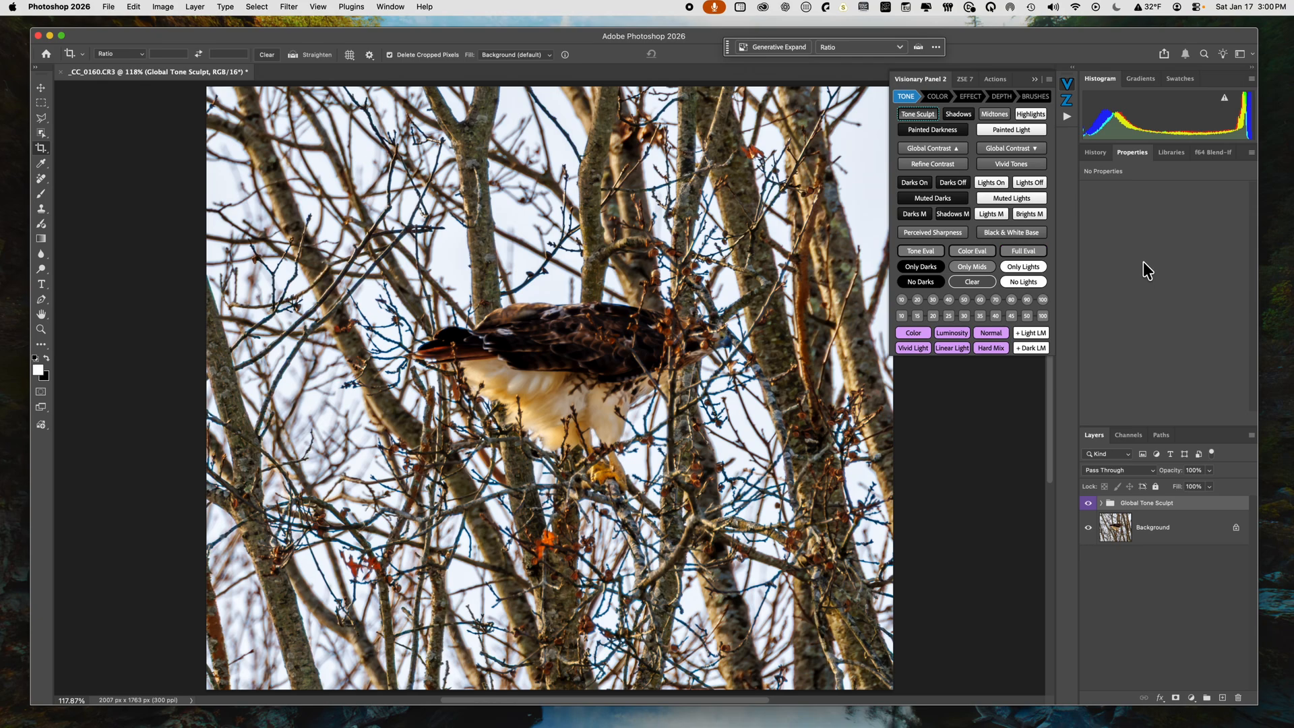
left_click(912, 256)
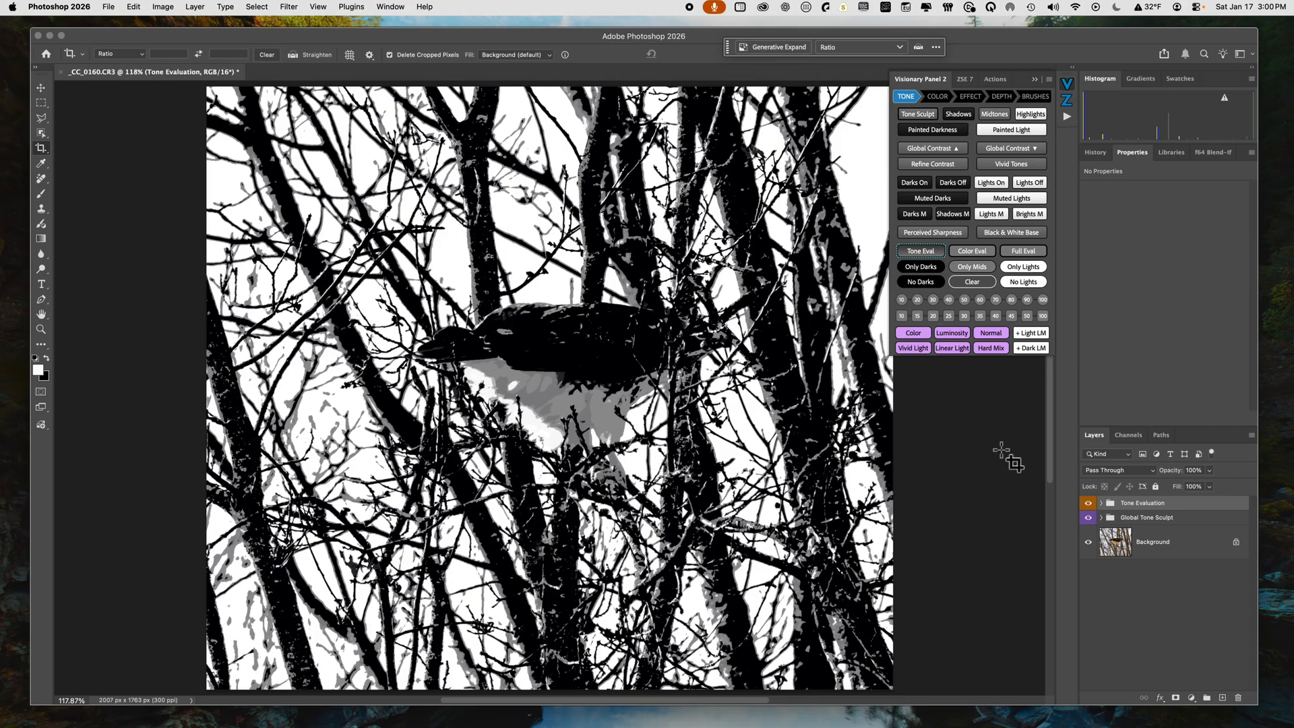
left_click(923, 252)
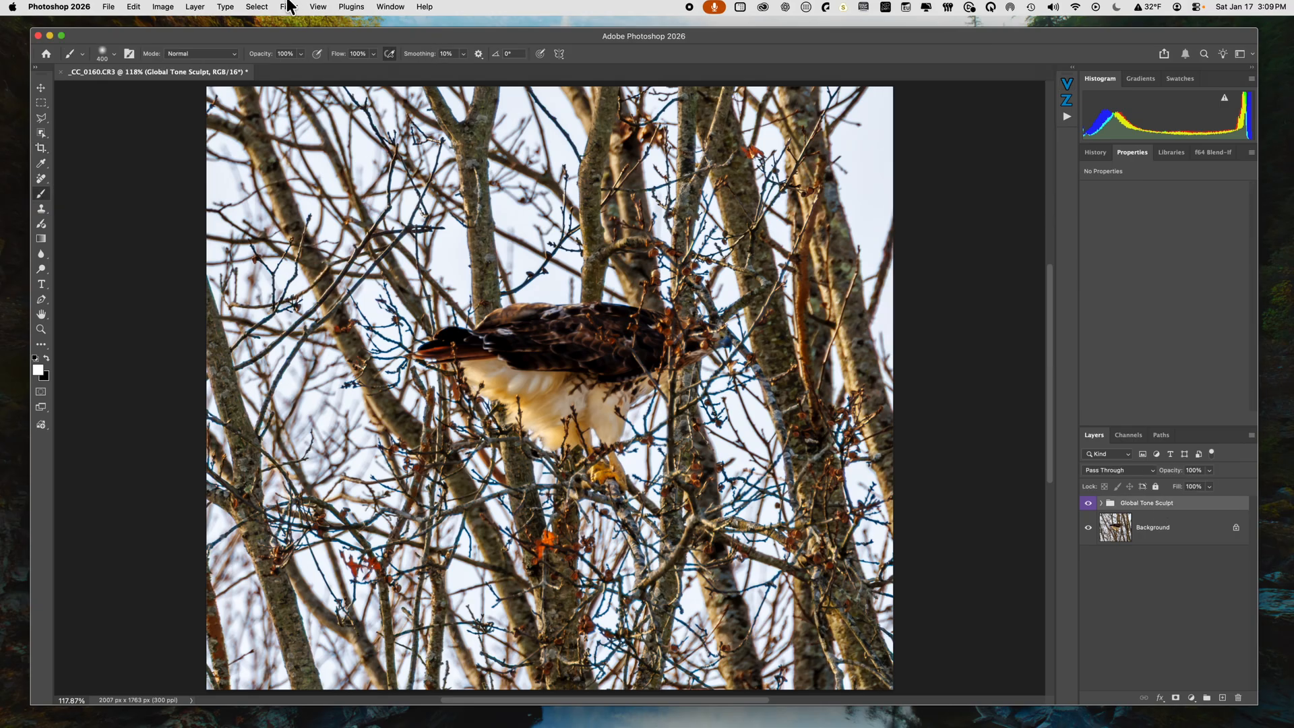
Step: Select the Background layer and open it in the Camera Raw Filter
left_click(286, 6)
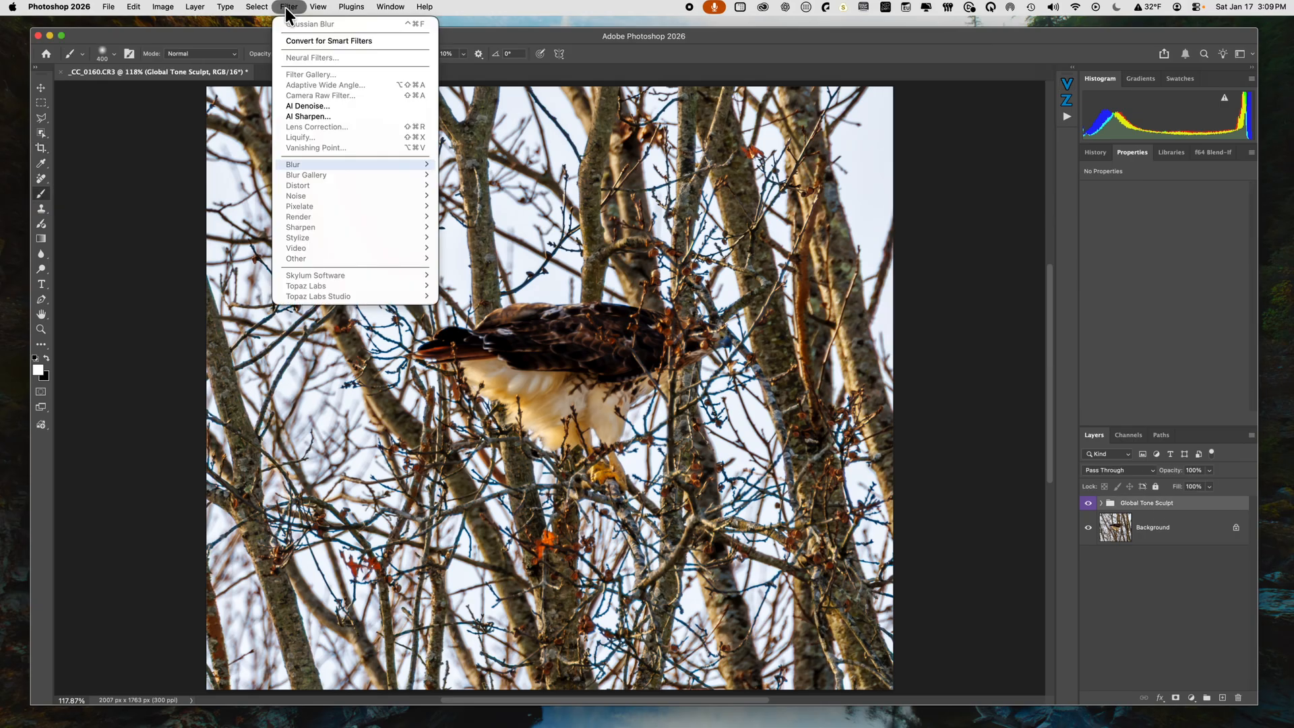
left_click(1138, 548)
left_click(1190, 530)
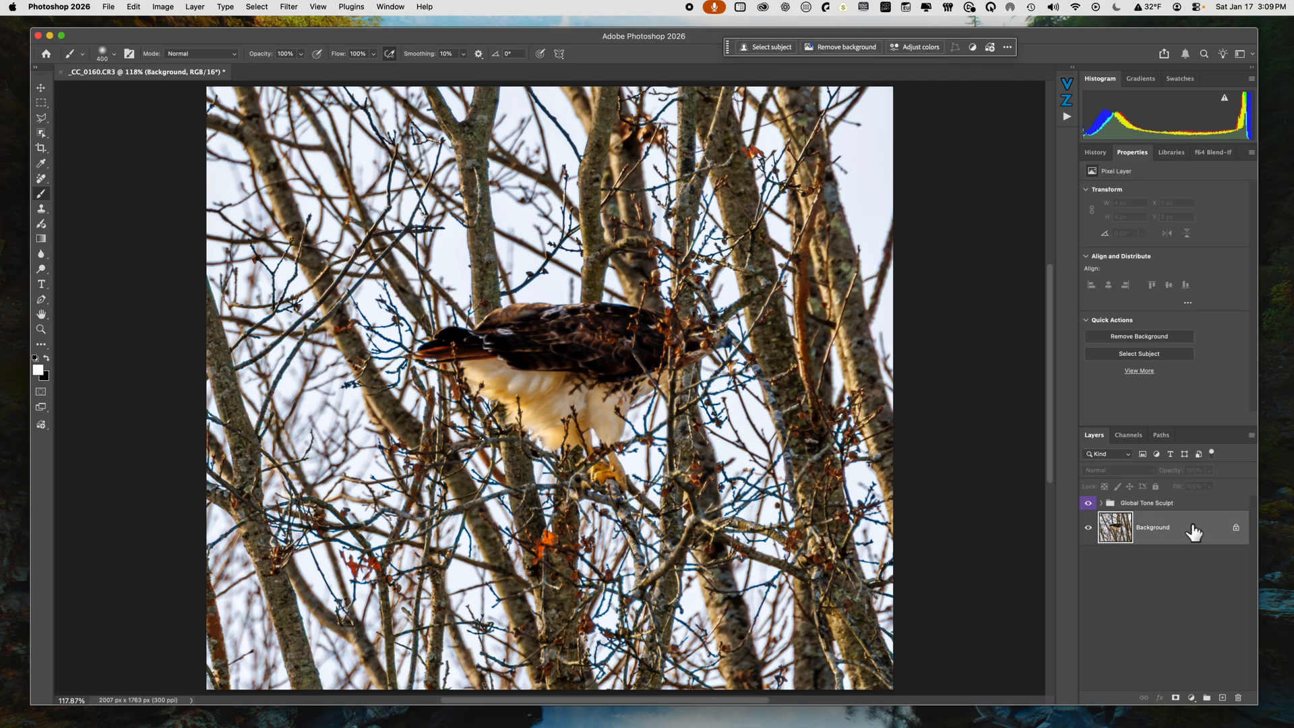
left_click(288, 8)
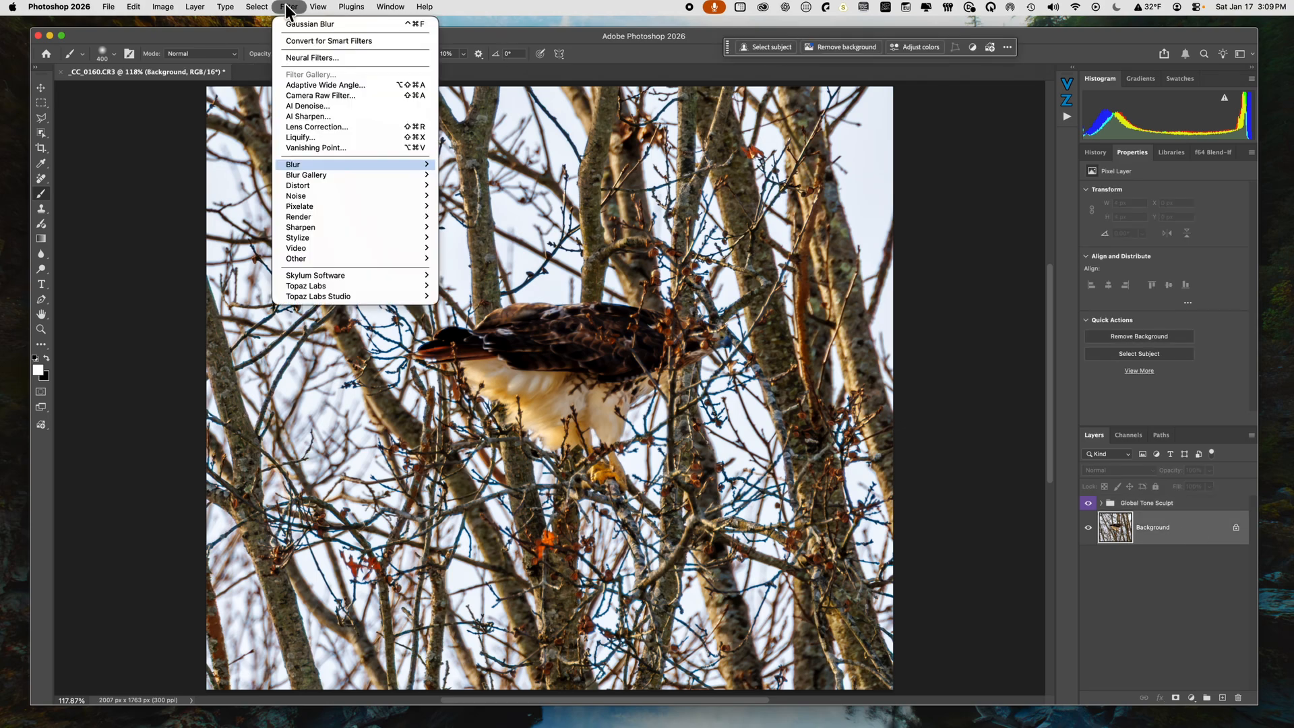
left_click(342, 94)
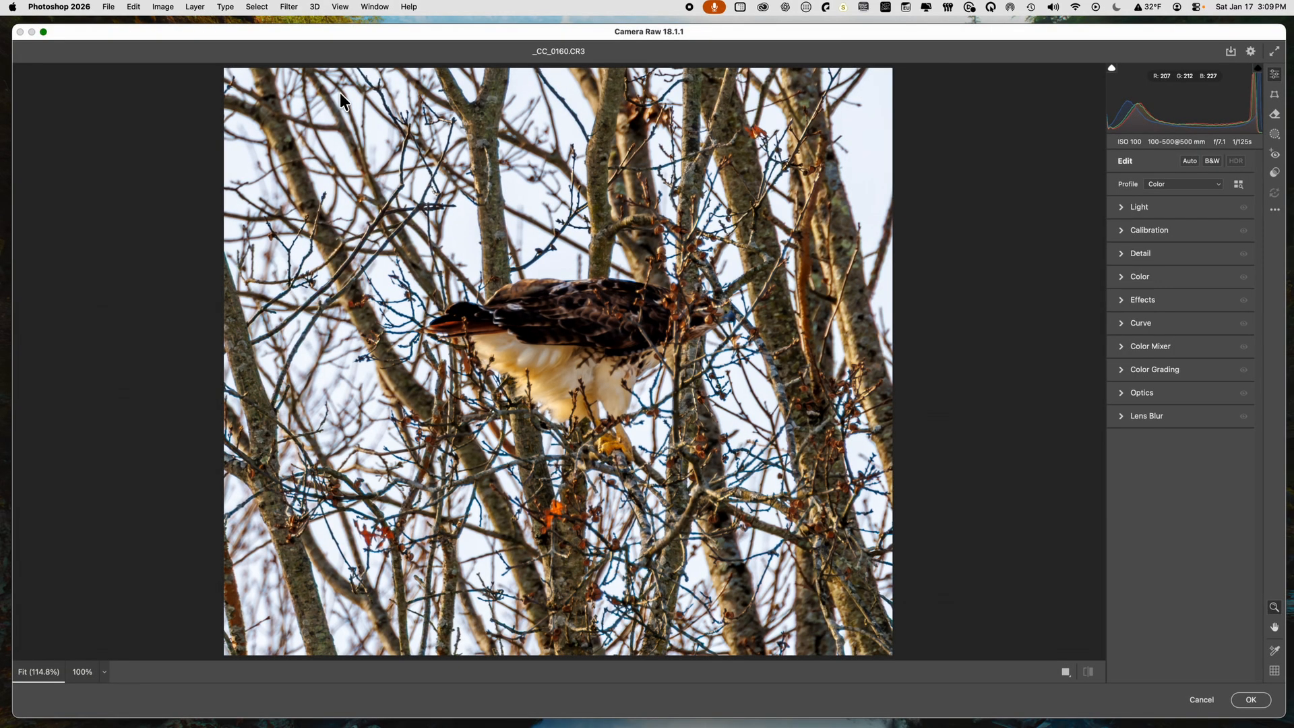
Step: Create a large radial gradient mask centred on the hawk and invert it to cover the surroundings
left_click(1275, 135)
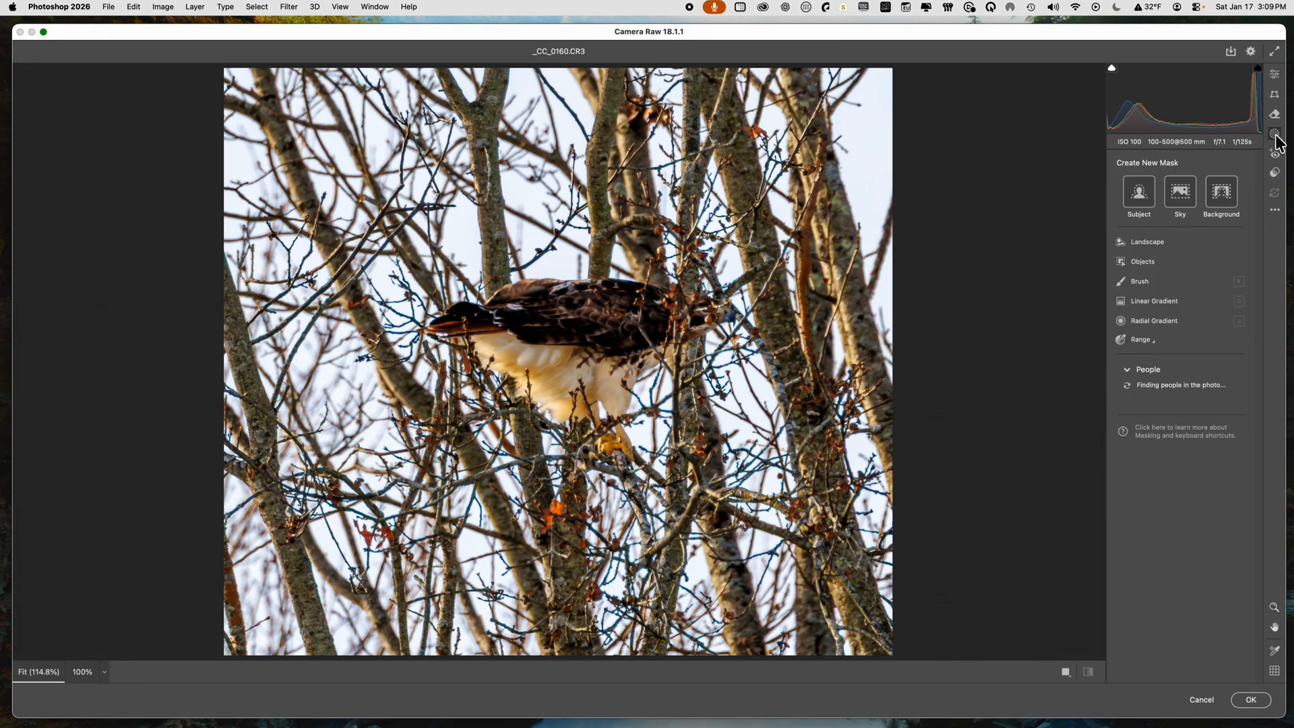
left_click(1142, 319)
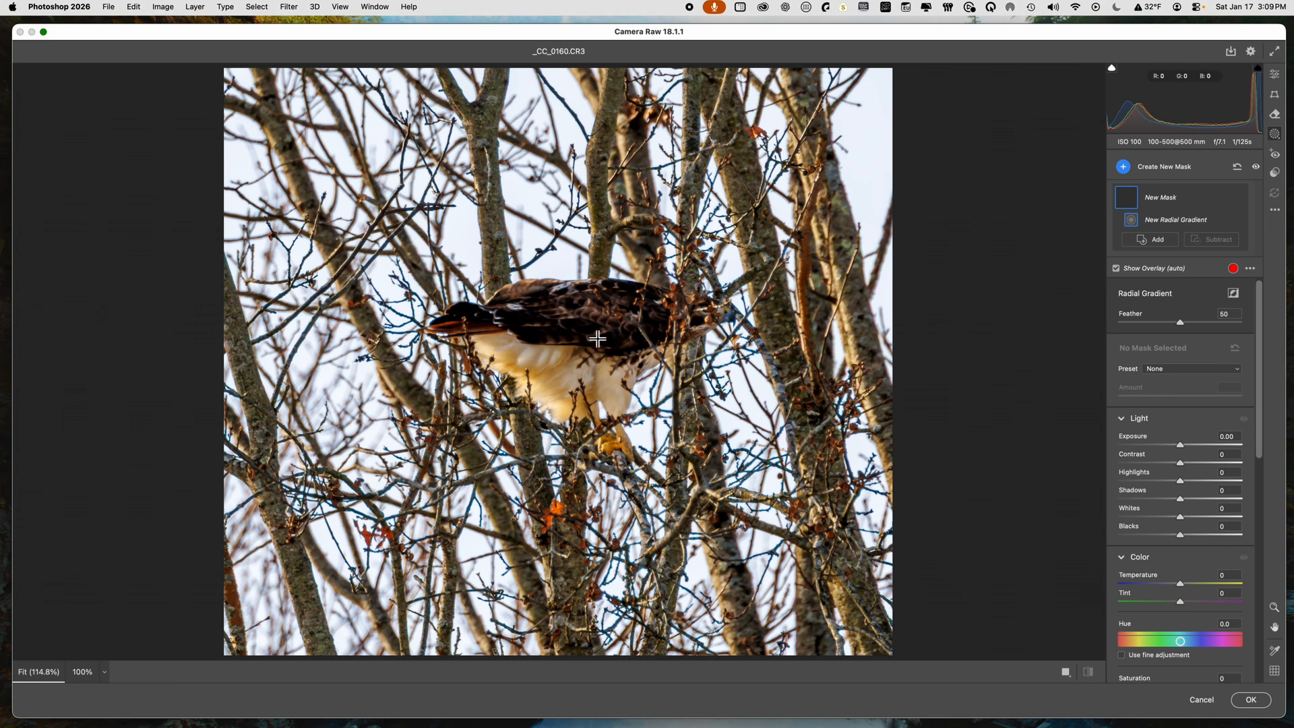
left_click_drag(592, 326, 838, 140)
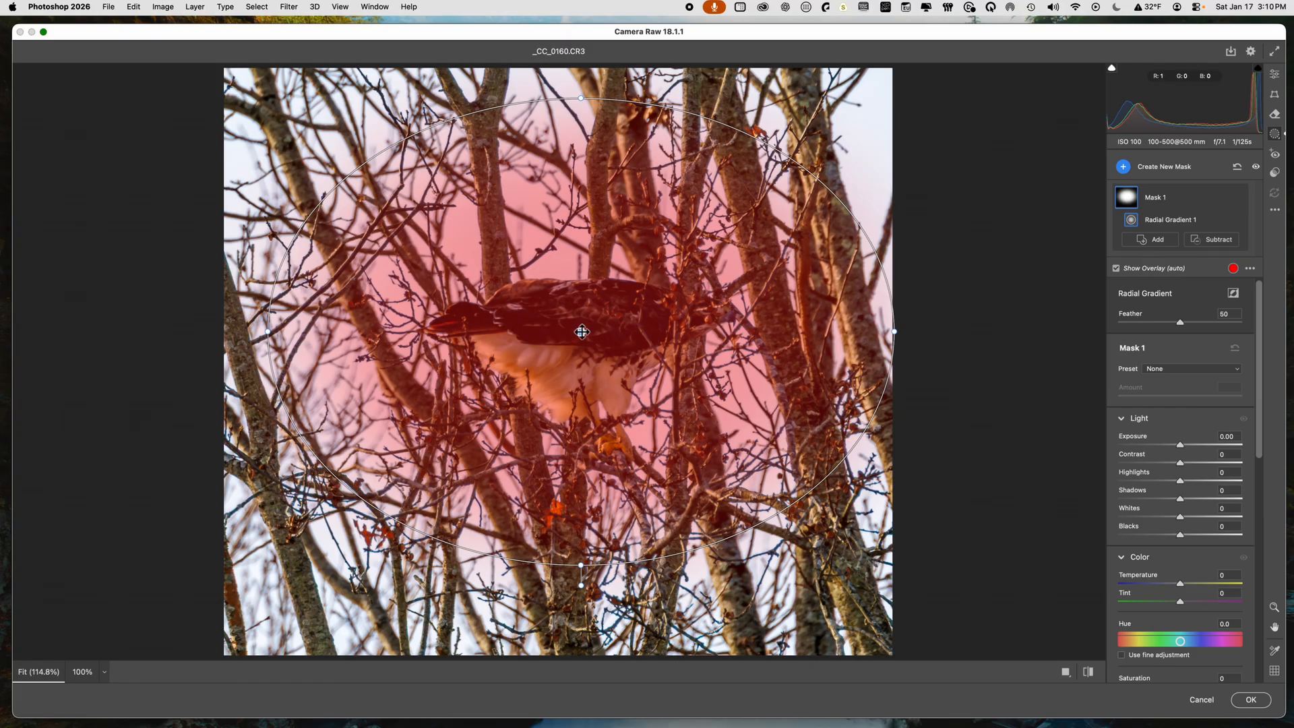
left_click_drag(580, 332, 591, 342)
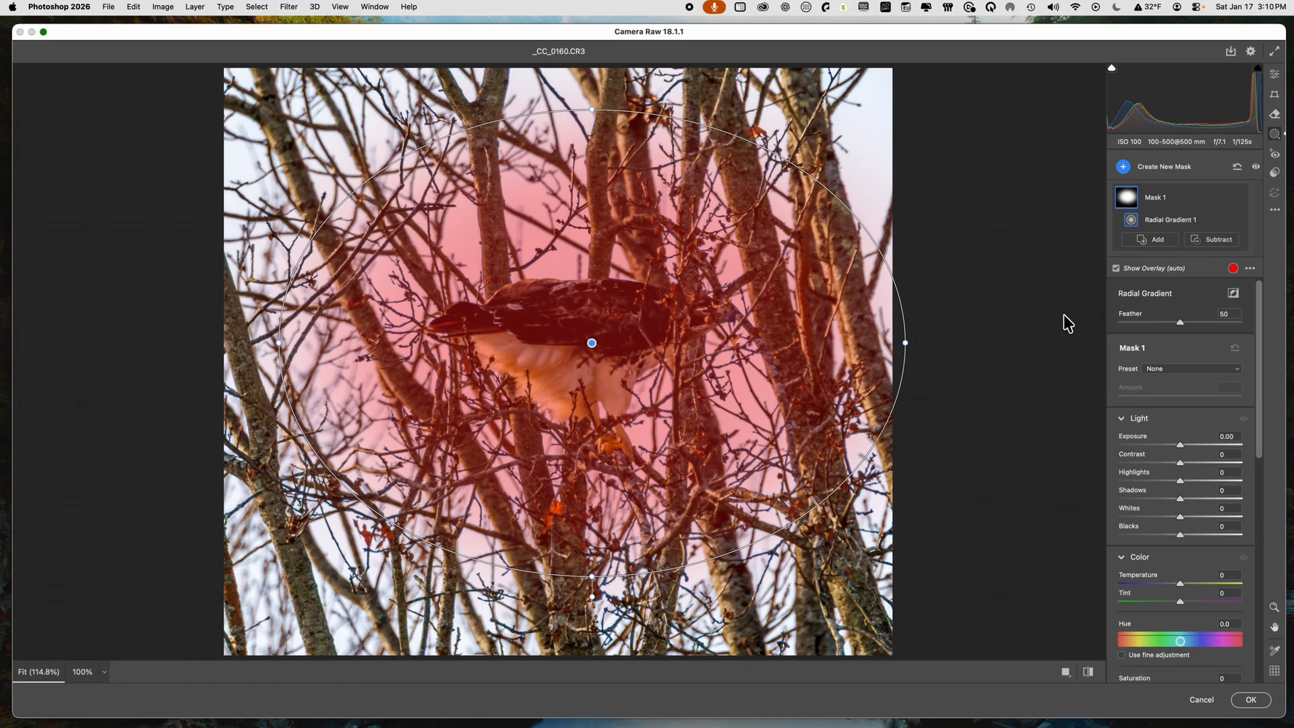
left_click(1223, 197)
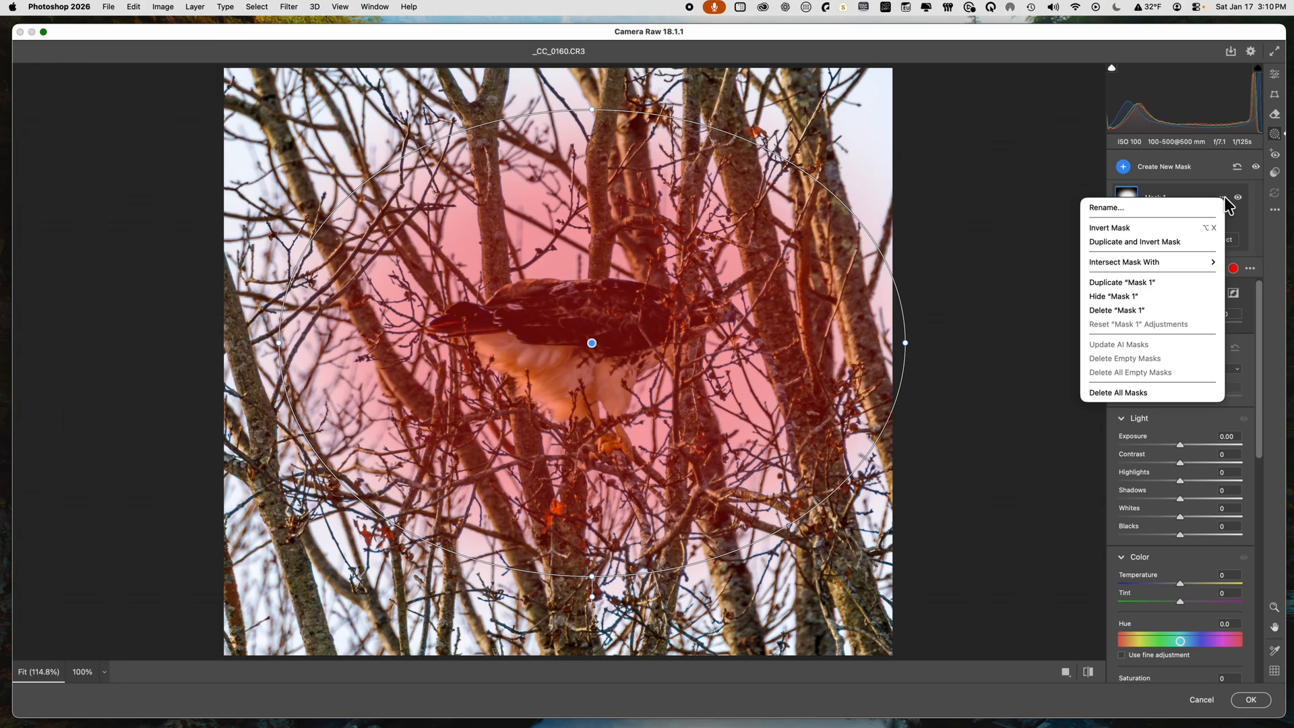
left_click(1123, 230)
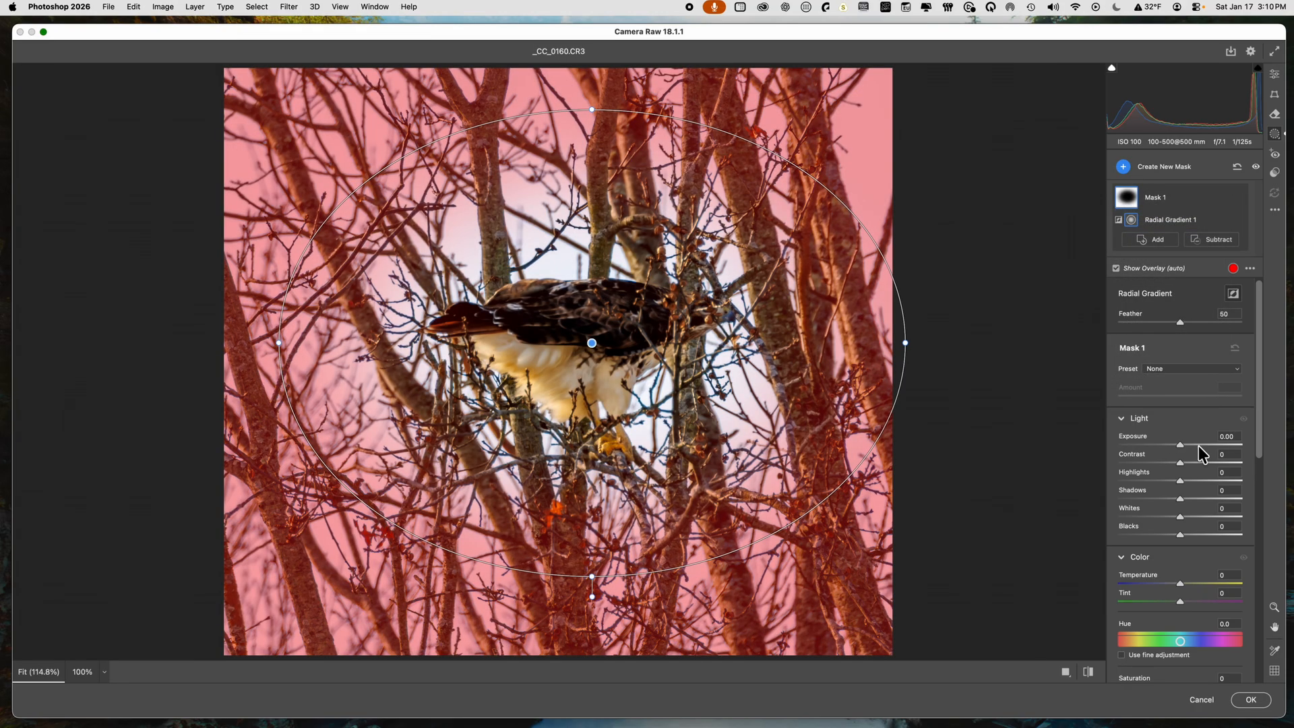
Step: Set the inverted mask's Exposure to -1.70 and apply the Camera Raw Filter
left_click(1180, 445)
left_click_drag(1184, 444, 1165, 445)
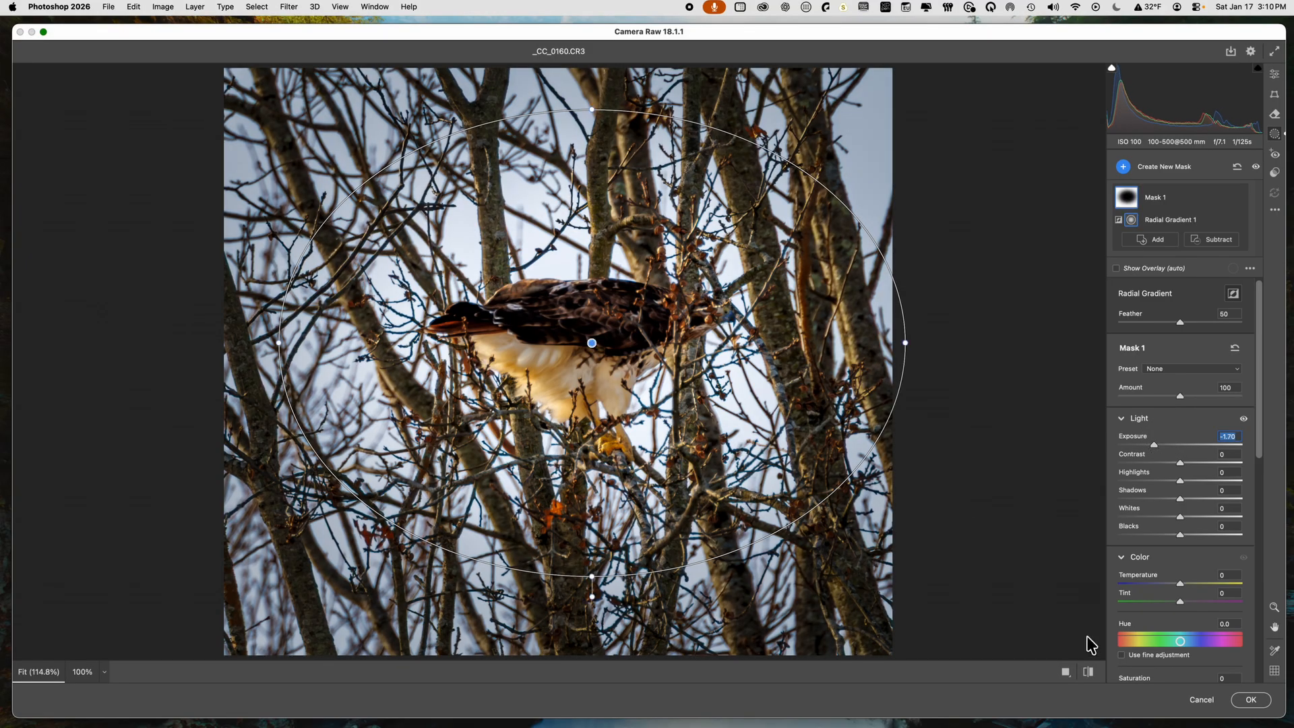
left_click(1251, 700)
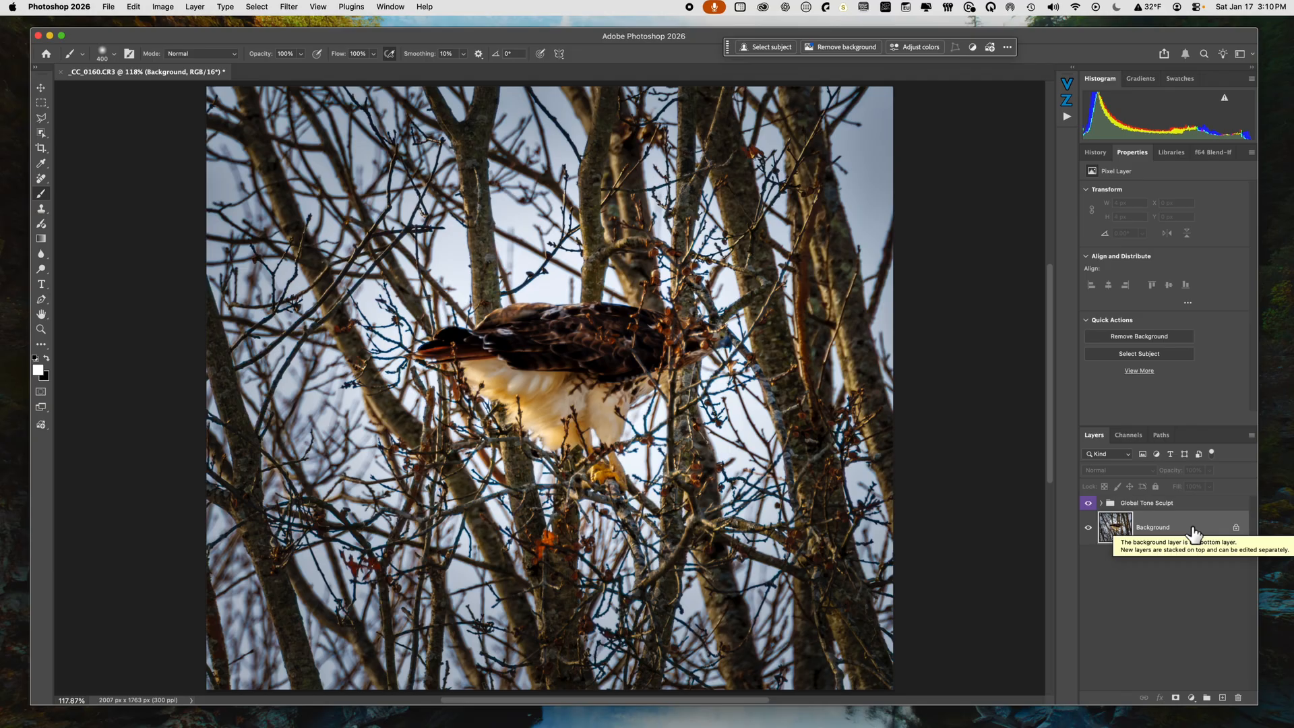
Step: Add a Perceived Sharpness layer above the Background with the tone tools of Visionary Panel 2
key("h")
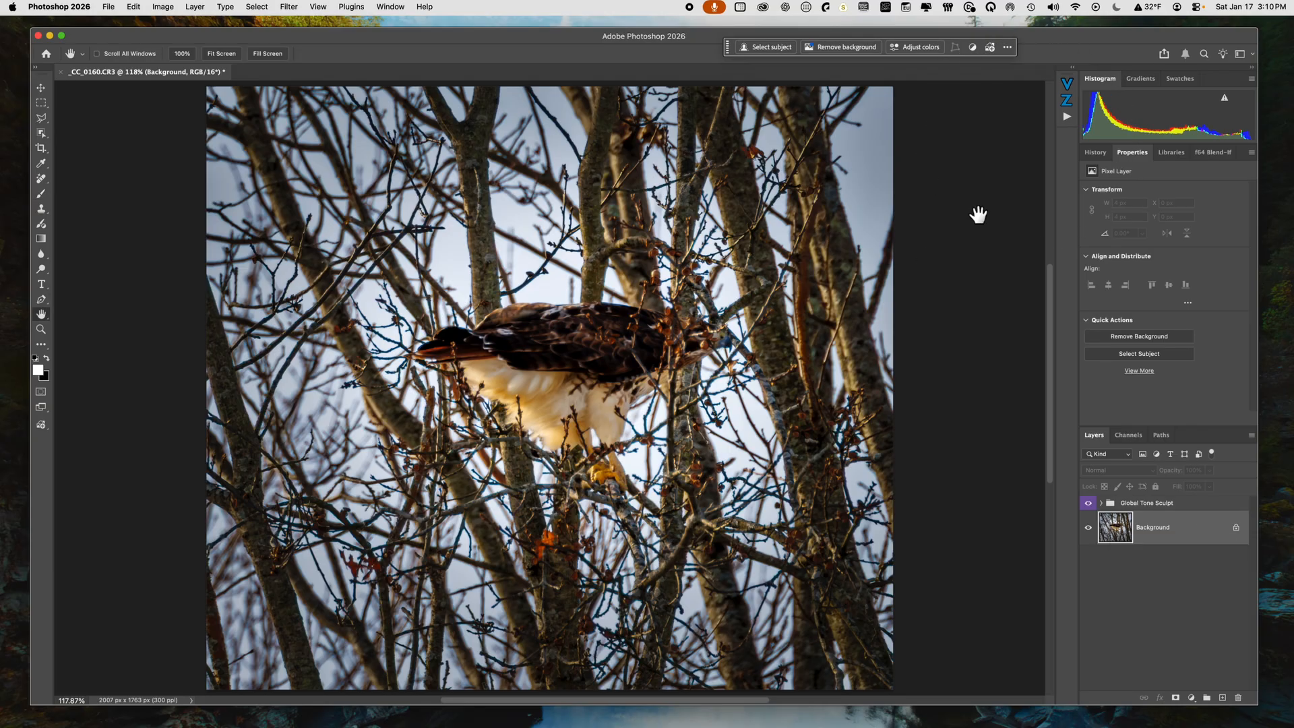
left_click(1070, 86)
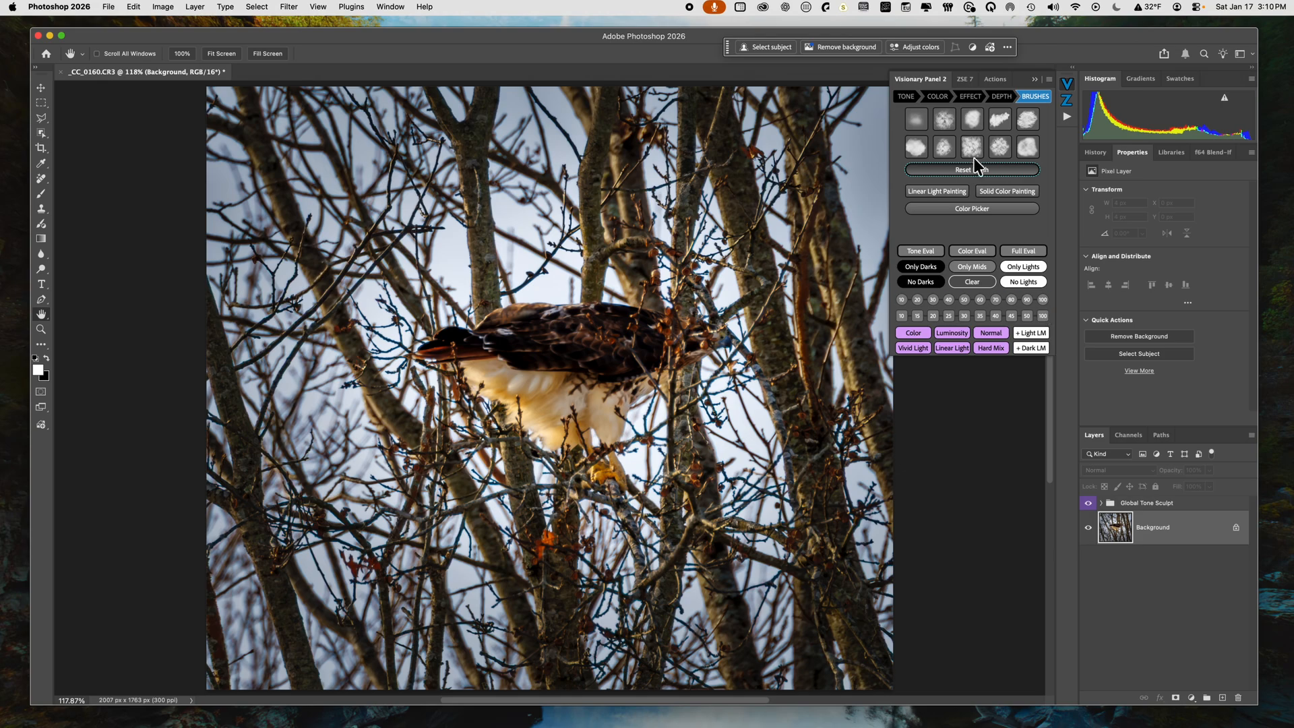
left_click(904, 96)
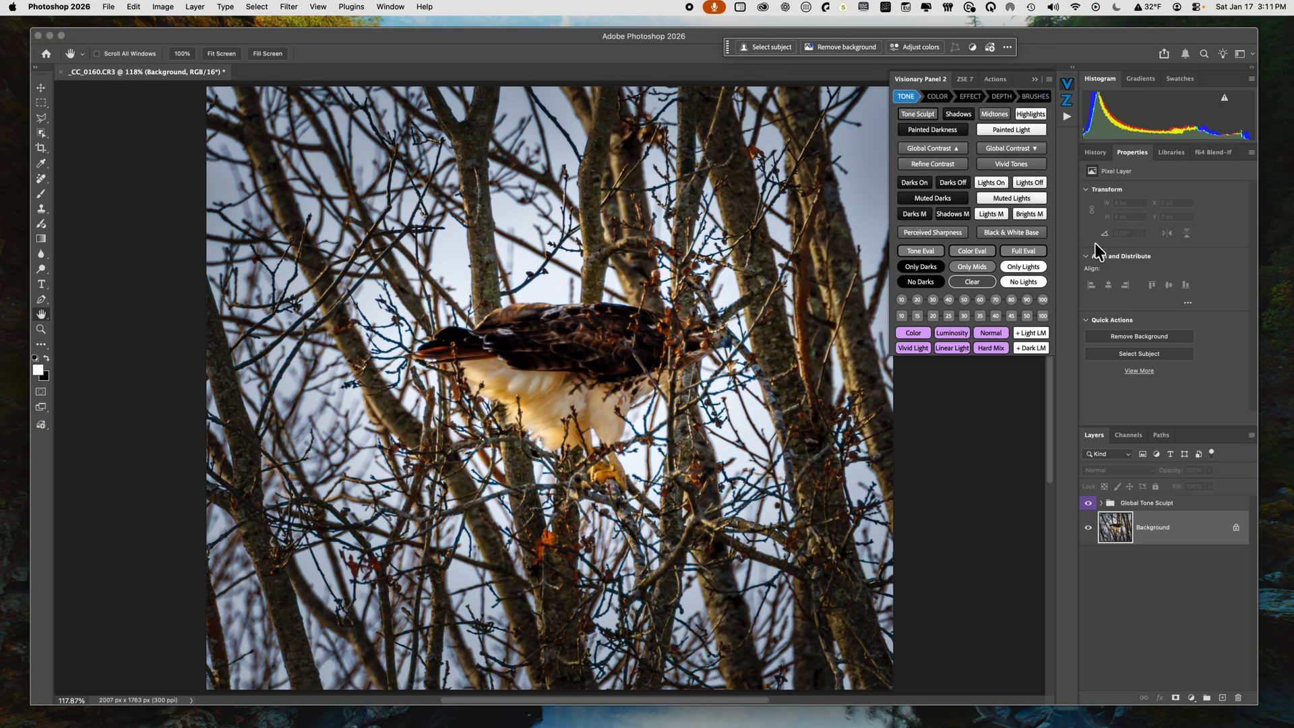
left_click(934, 233)
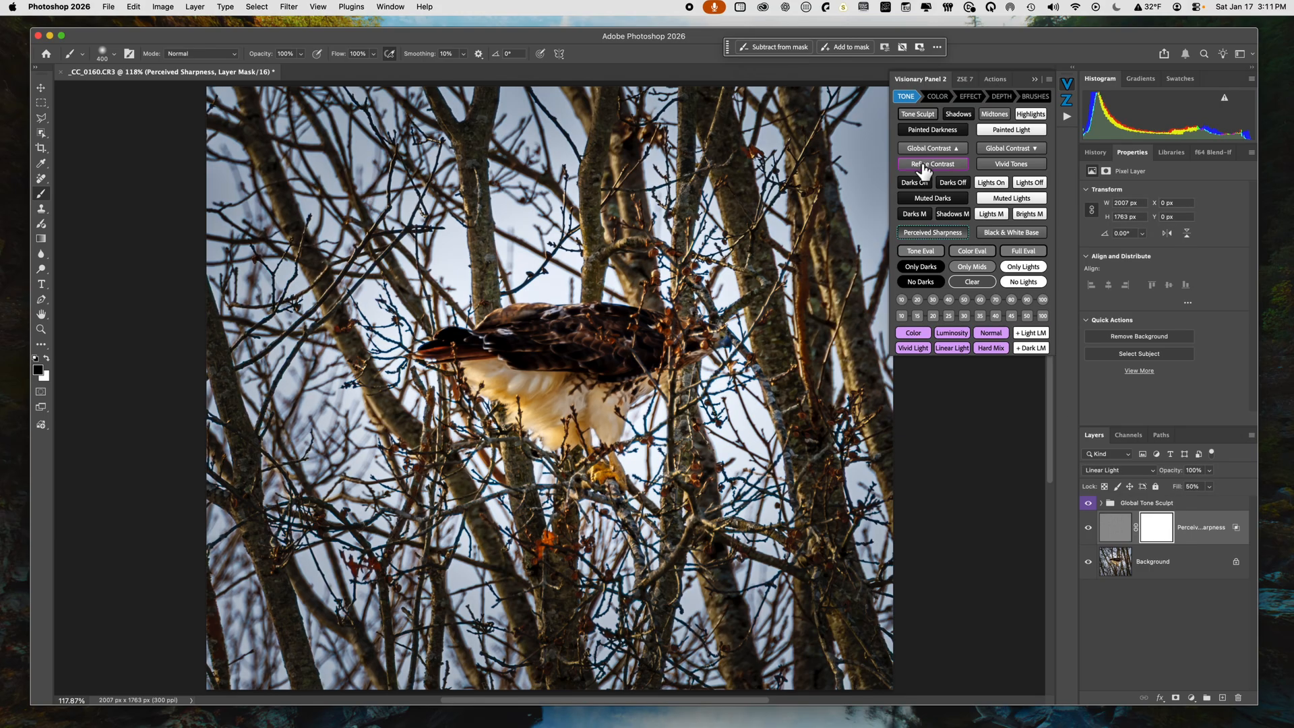
left_click(924, 82)
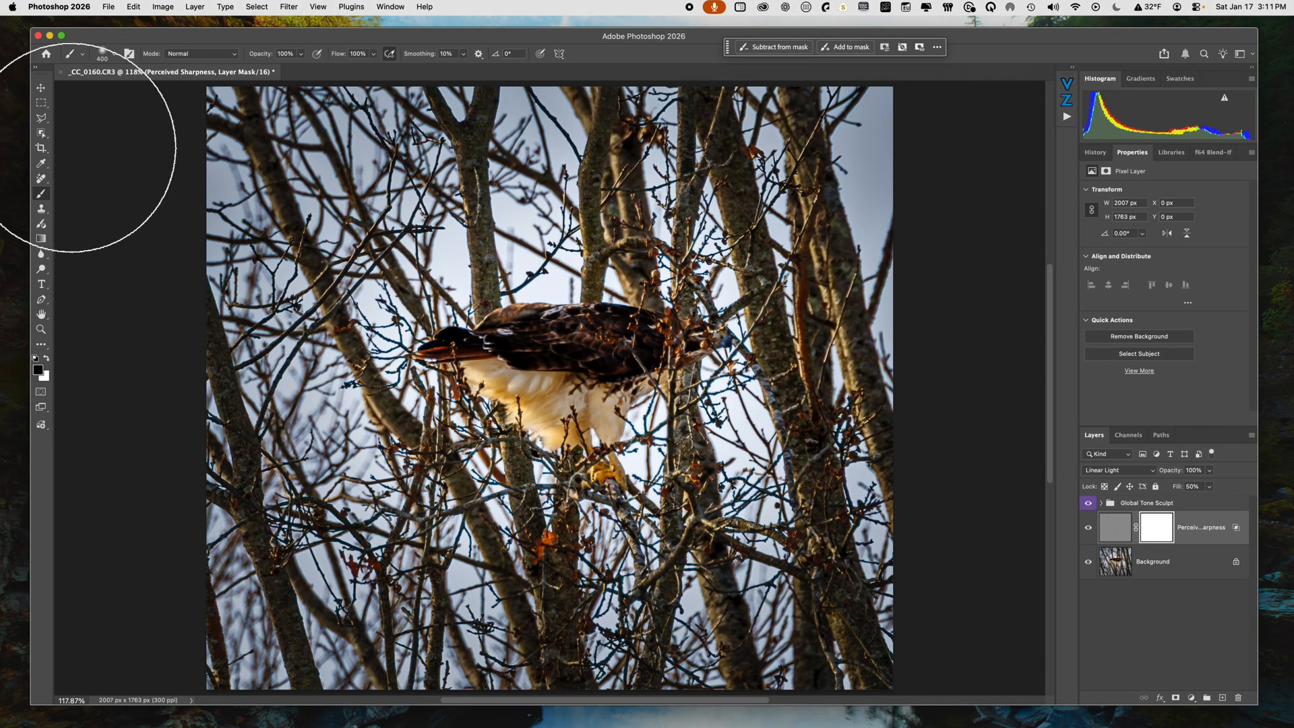
Step: Export the edited hawk image
key("h")
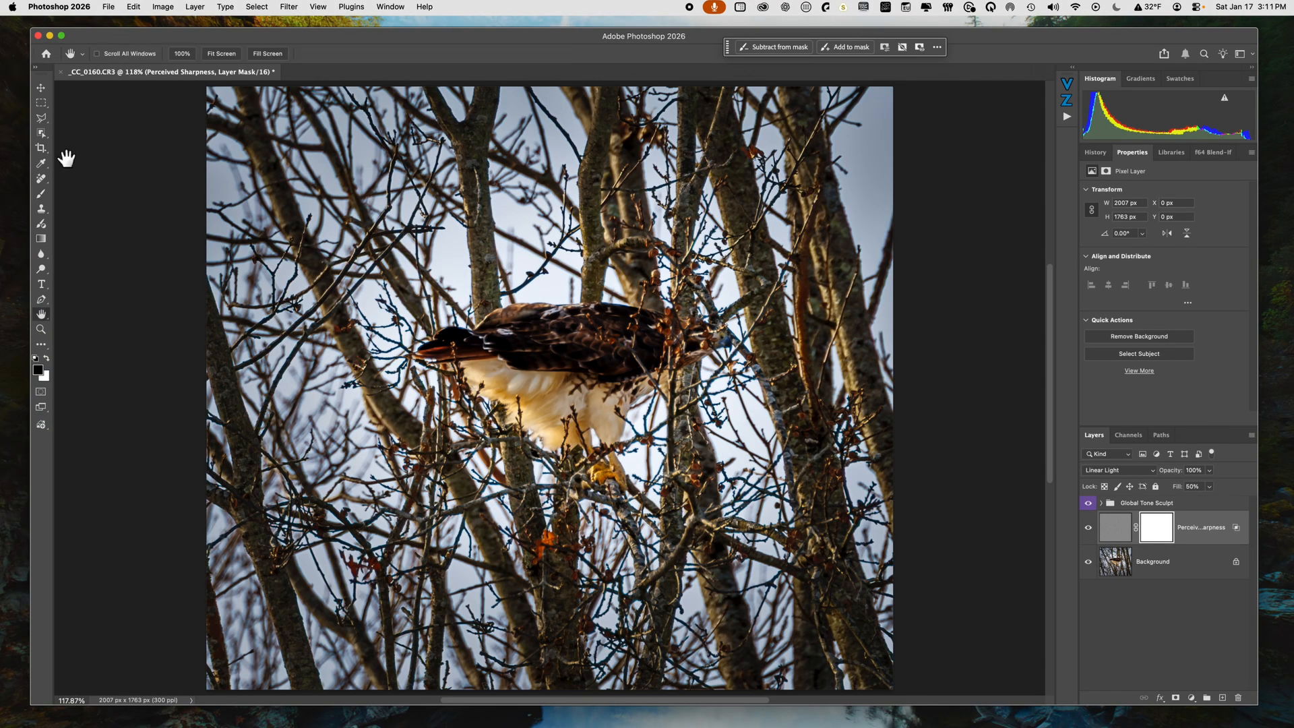
left_click(109, 8)
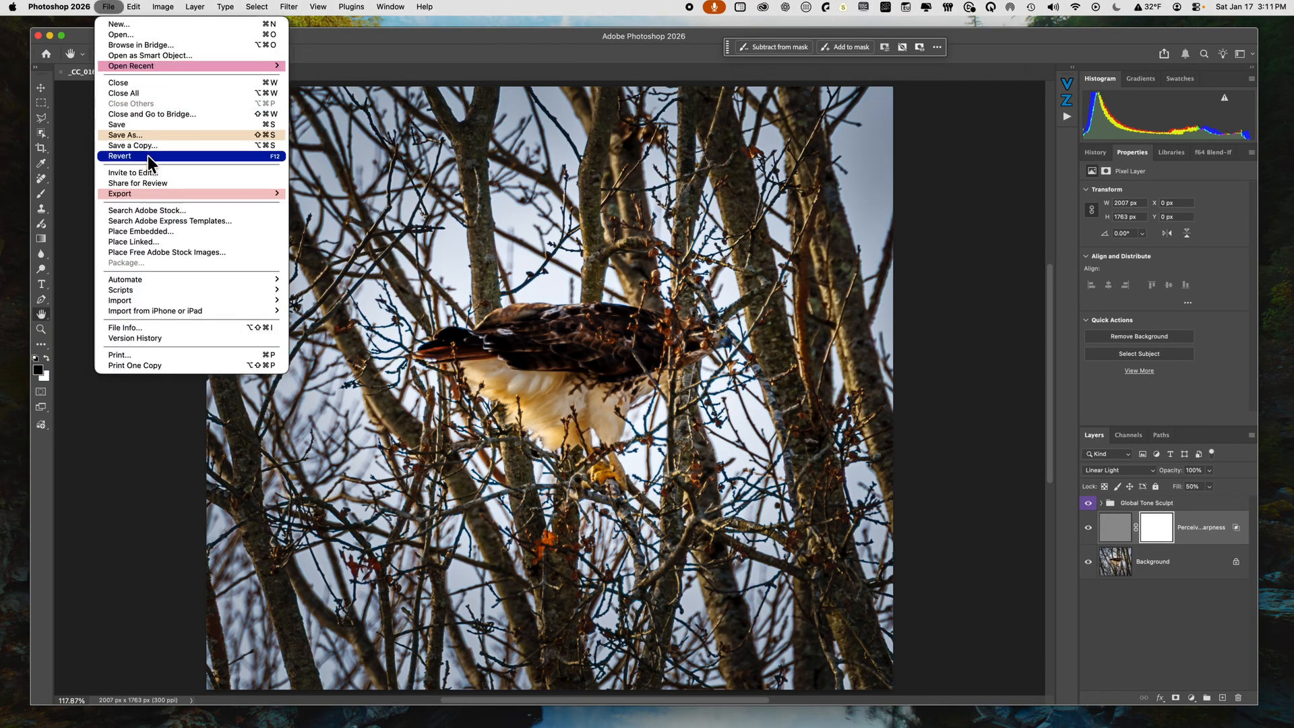
mouse_move(151, 193)
left_click(313, 205)
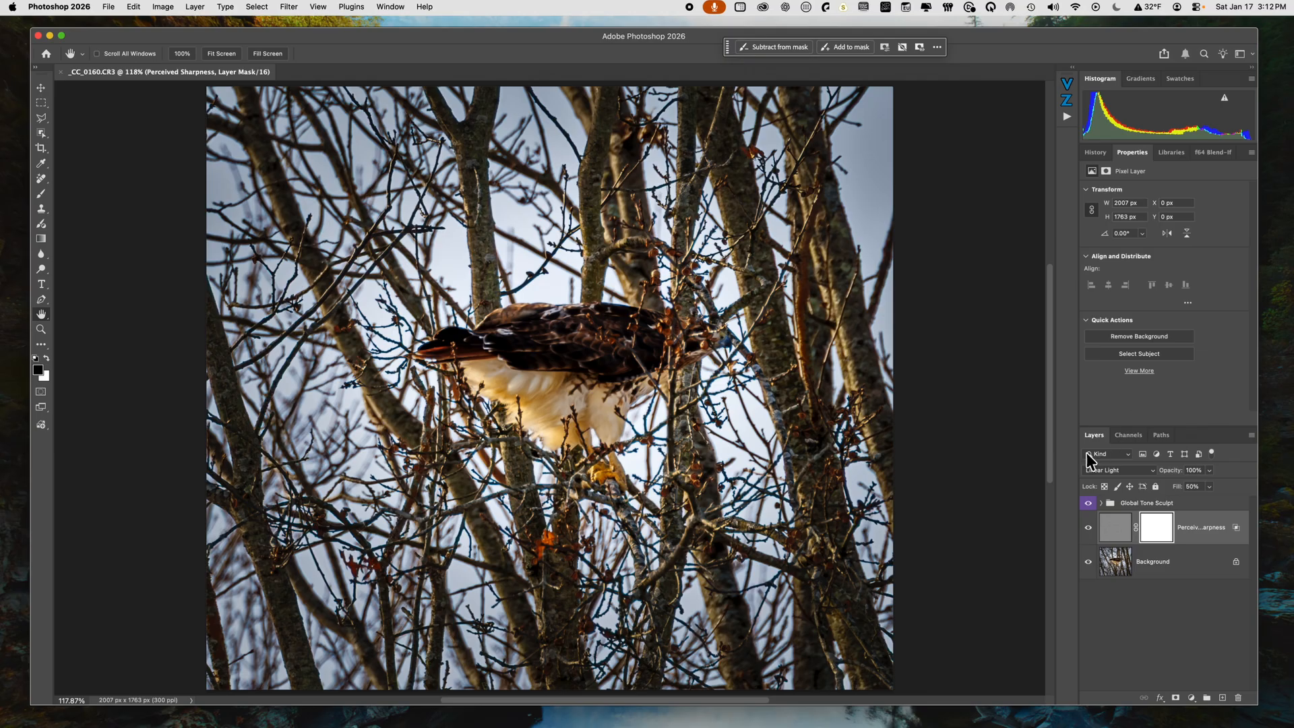